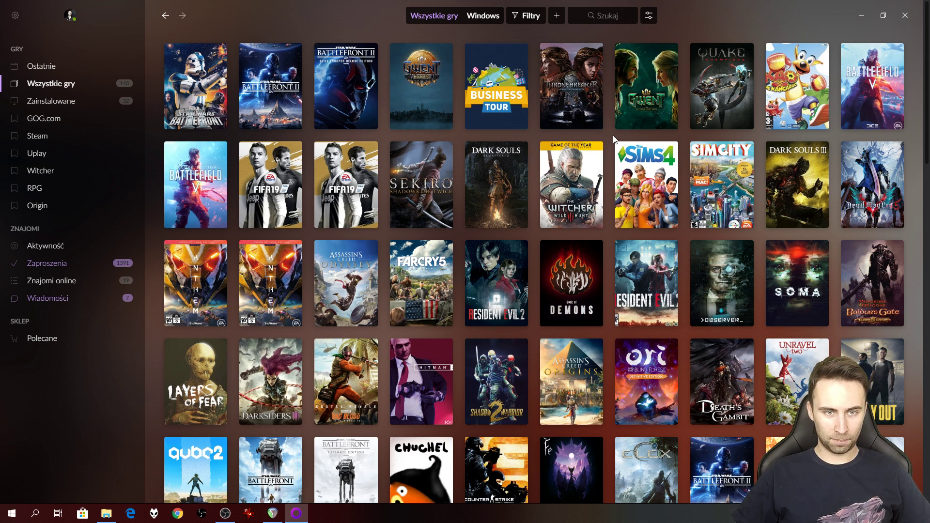
View the installed games, the Steam, Uplay, Origin and GOG.com collections and the recent overview, ending on all games.
click(70, 106)
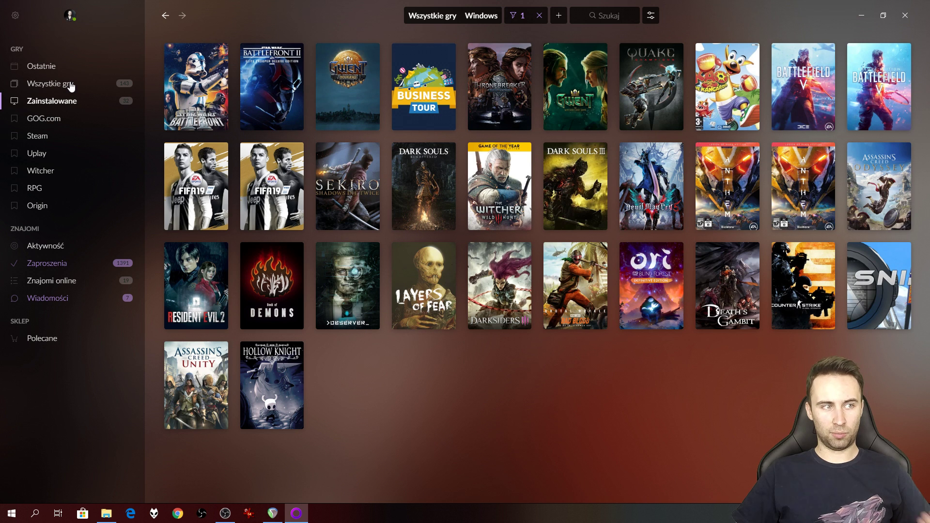
click(70, 84)
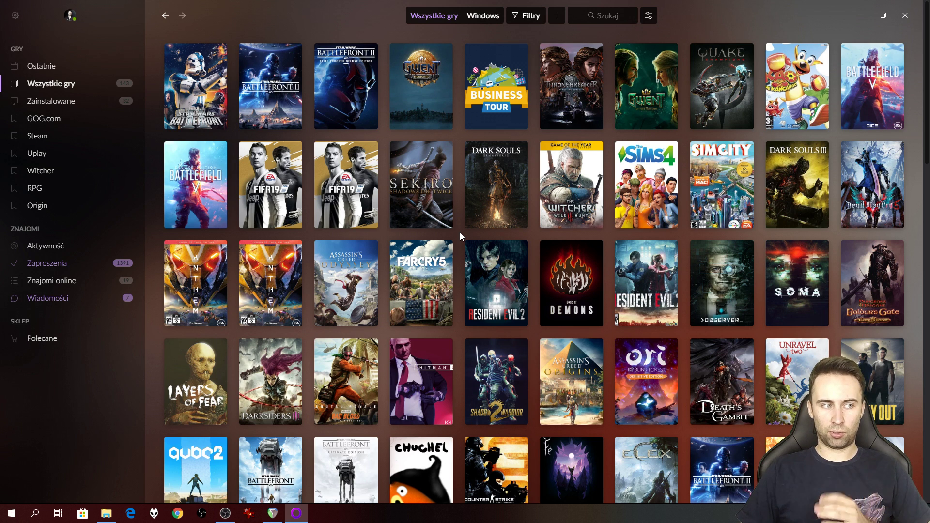
click(38, 136)
click(44, 154)
click(50, 206)
click(39, 154)
click(47, 137)
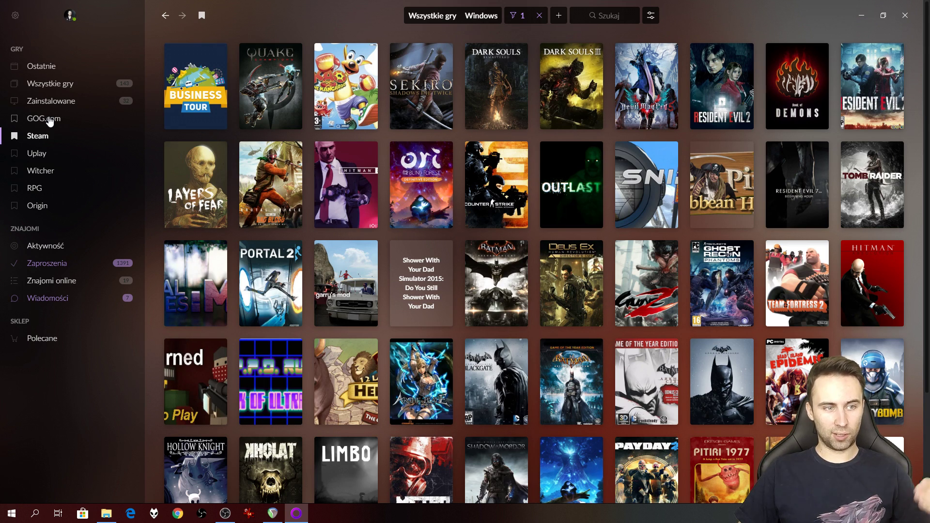
click(50, 120)
click(52, 68)
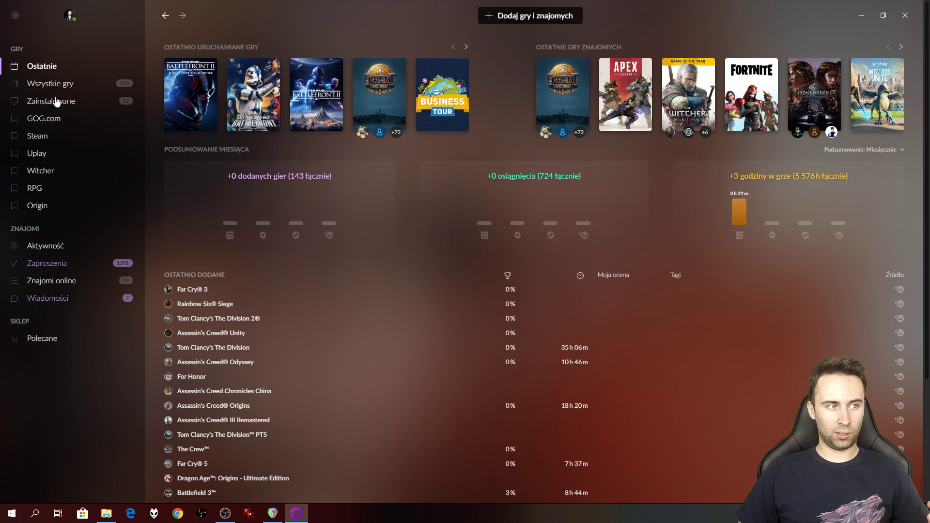
click(55, 87)
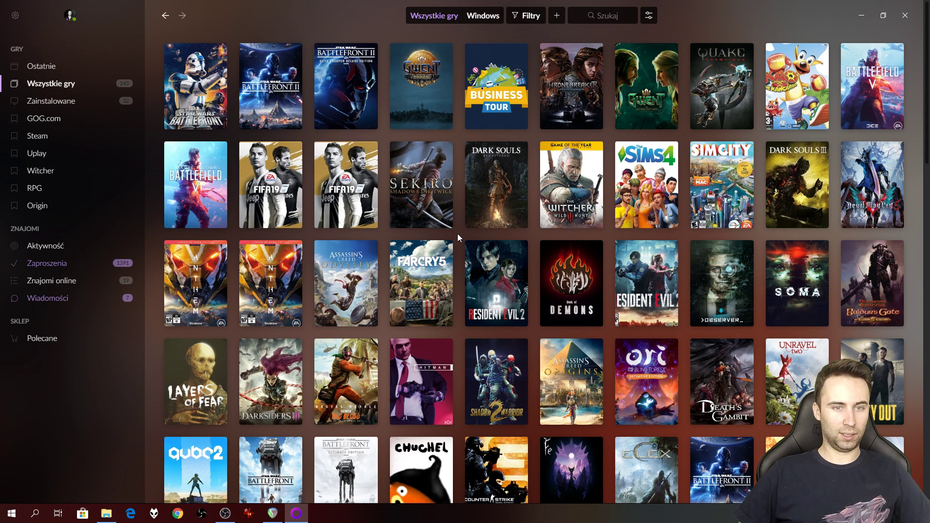
Browse the recently launched games and the friends' recent games in the Ostatnie overview, returning both rows to their start.
click(73, 72)
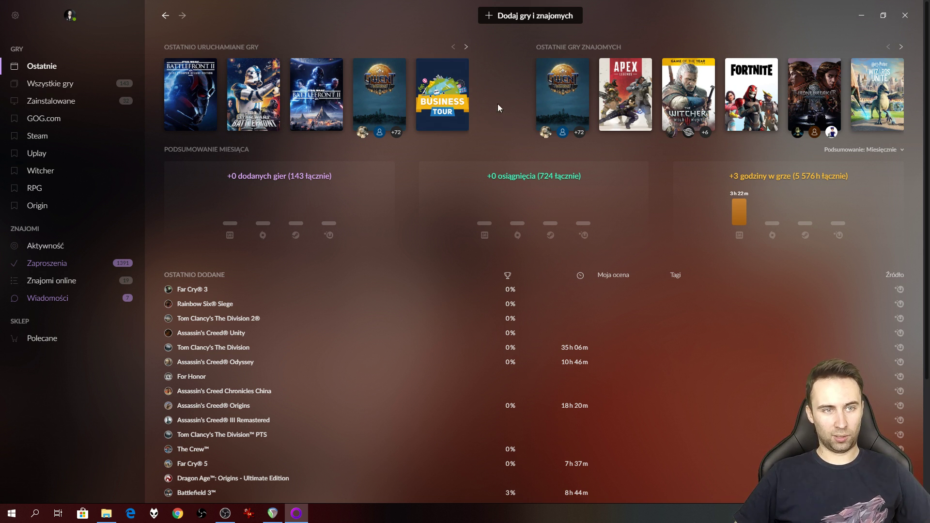
click(466, 47)
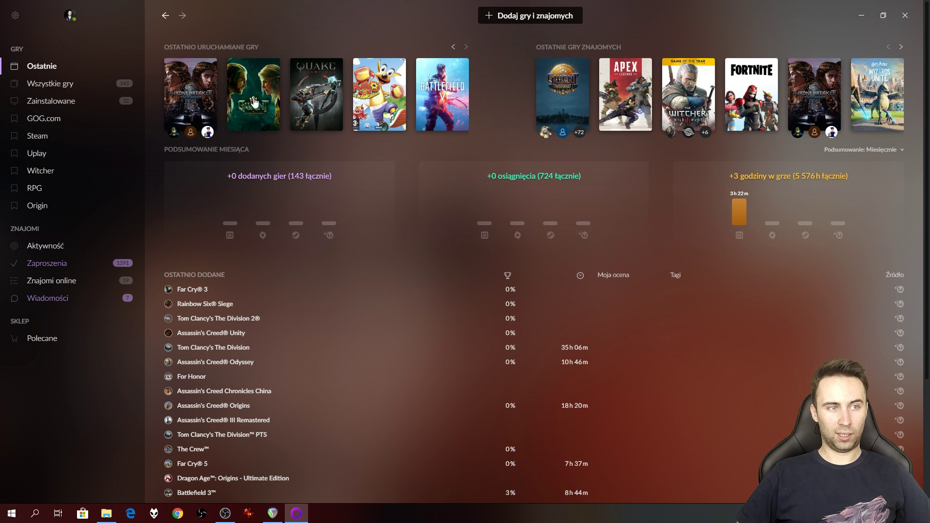
click(454, 46)
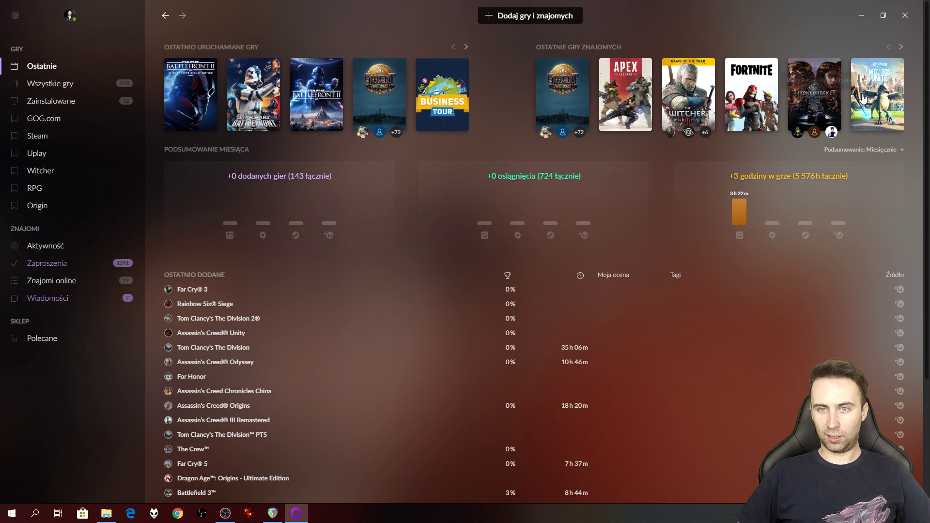
click(900, 47)
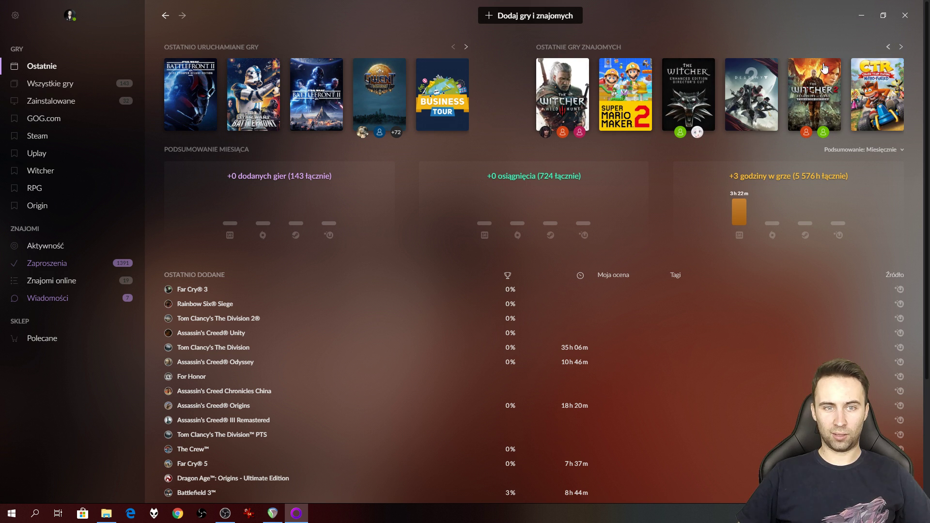
click(888, 47)
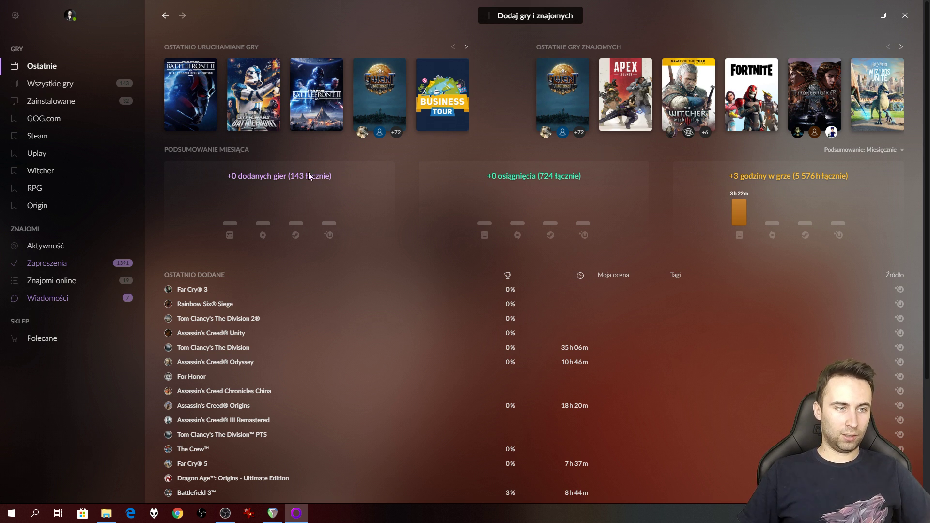
View the activity summary by week and by day, ending on the monthly period (Miesięcznie).
click(891, 150)
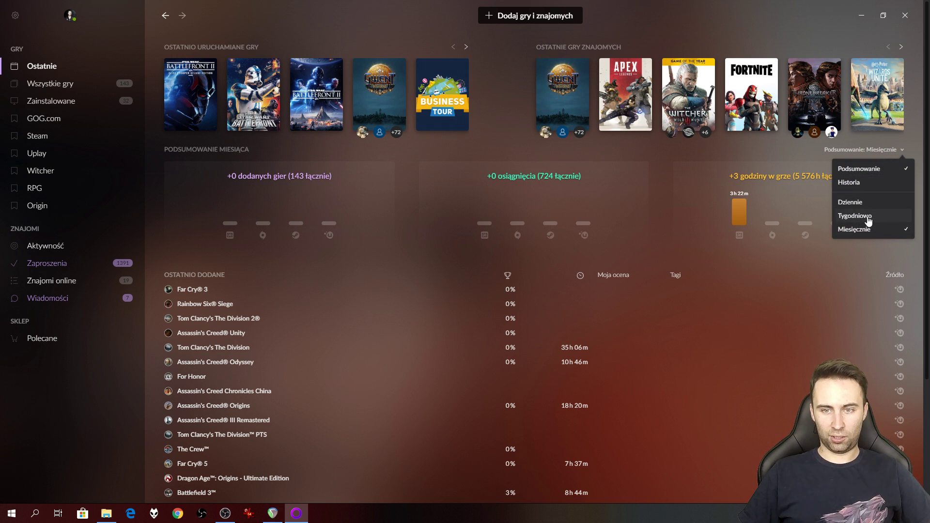
click(867, 219)
click(872, 149)
click(866, 203)
click(886, 150)
click(867, 231)
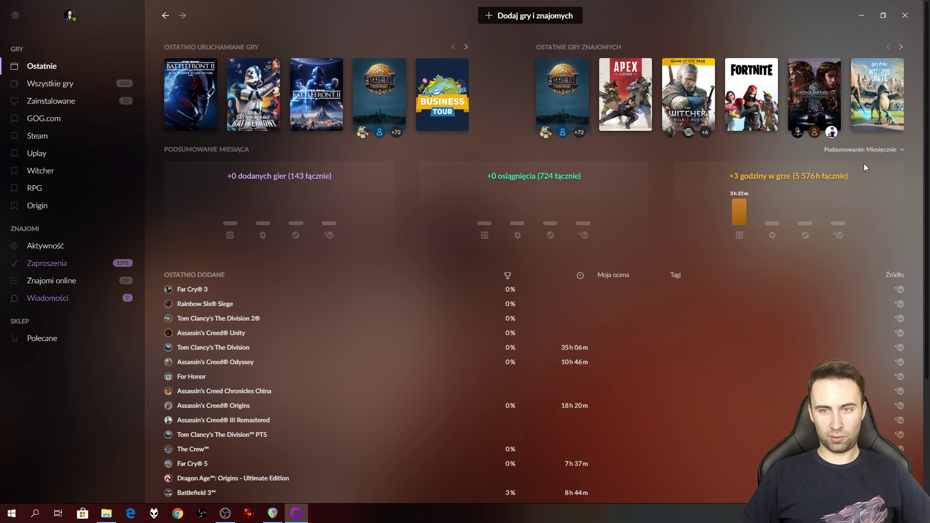
View the monthly activity as history (Historia), restore the summary (Podsumowanie) and look over the recently added games.
click(877, 154)
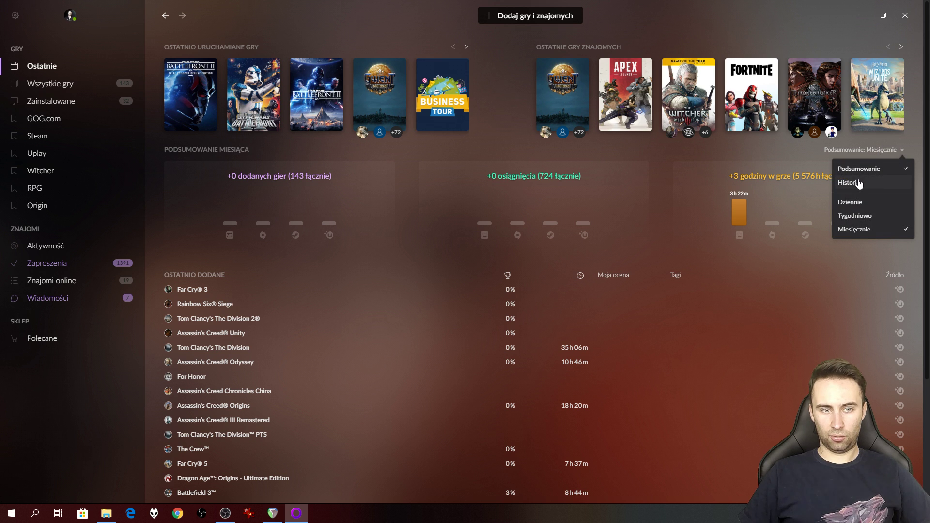
click(858, 183)
click(882, 154)
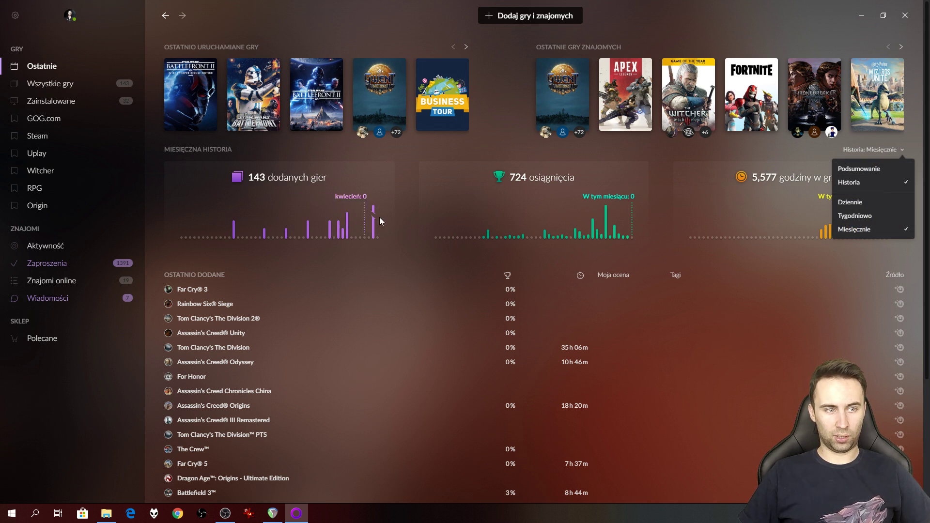
click(858, 170)
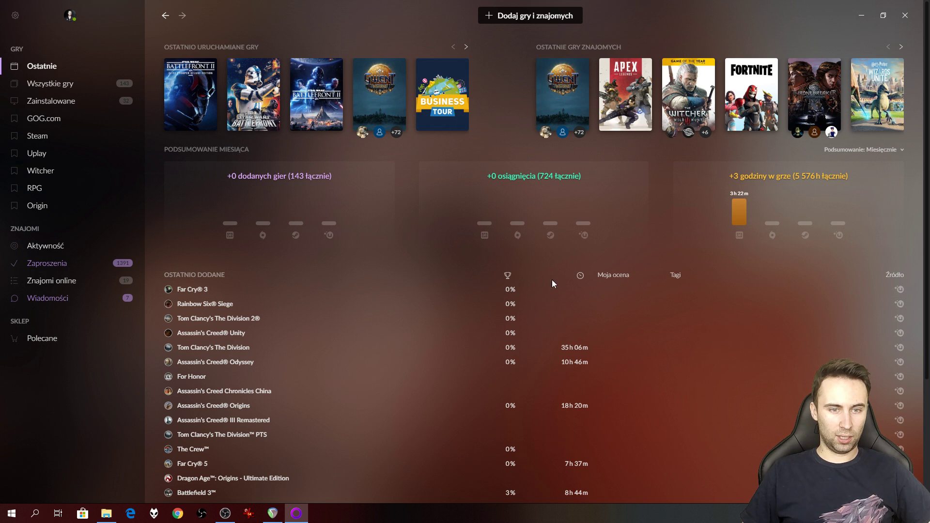
scroll(533, 320, down, 3)
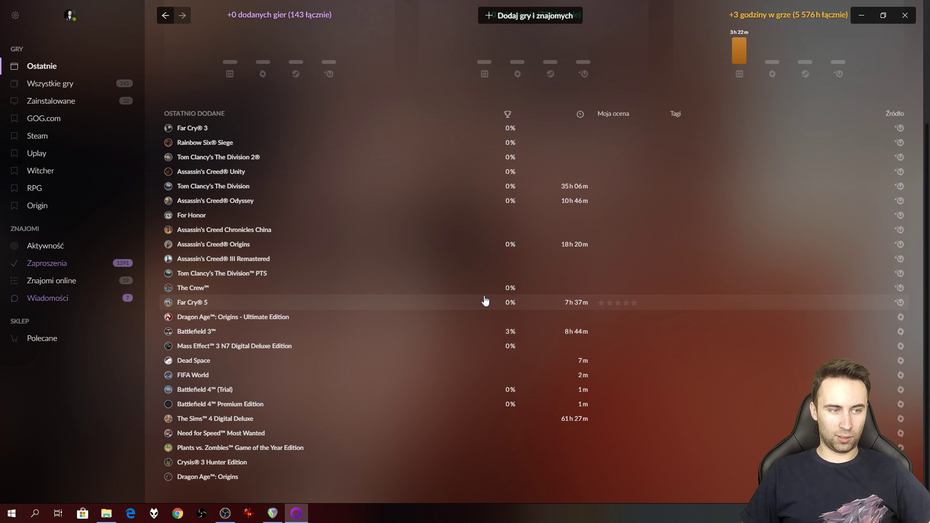
scroll(363, 394, up, 3)
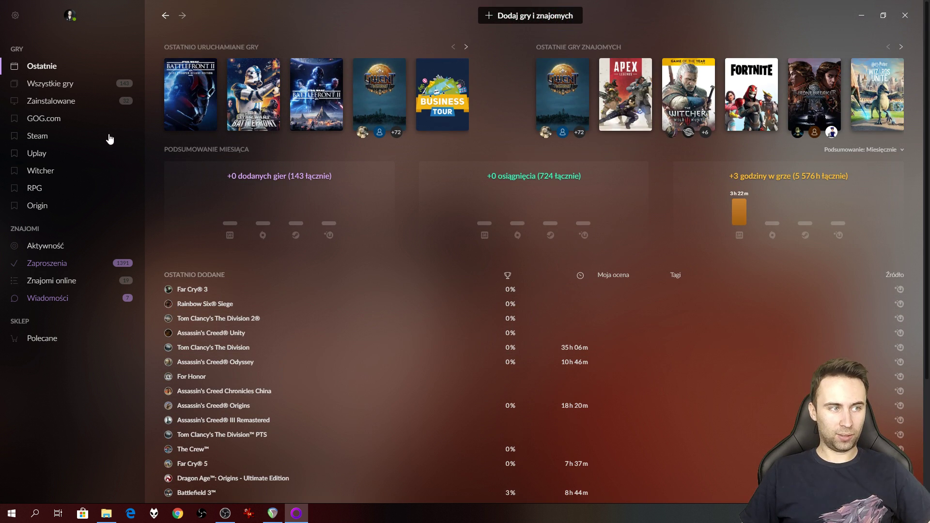
Show the whole game library (Wszystkie gry) as a list instead of a cover grid.
click(59, 85)
click(649, 15)
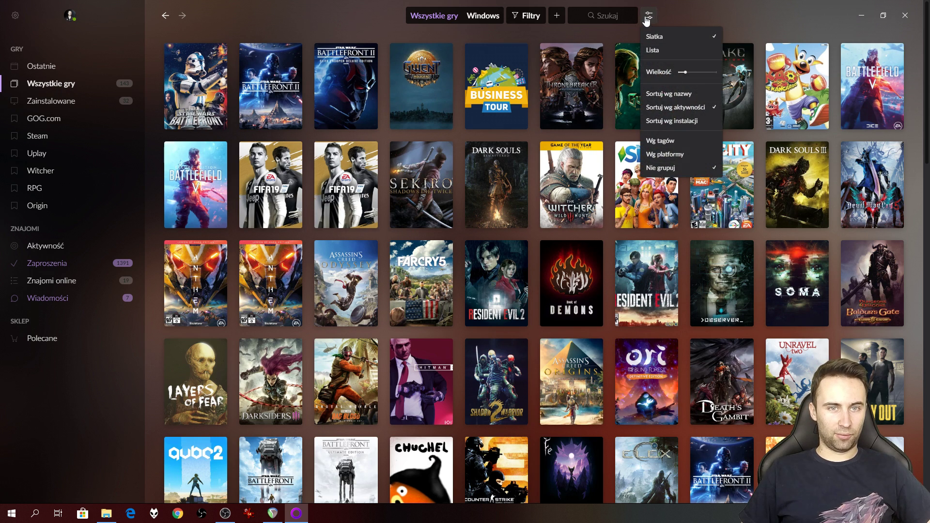
mouse_move(684, 73)
mouse_down()
mouse_move(718, 77)
mouse_move(686, 78)
mouse_up()
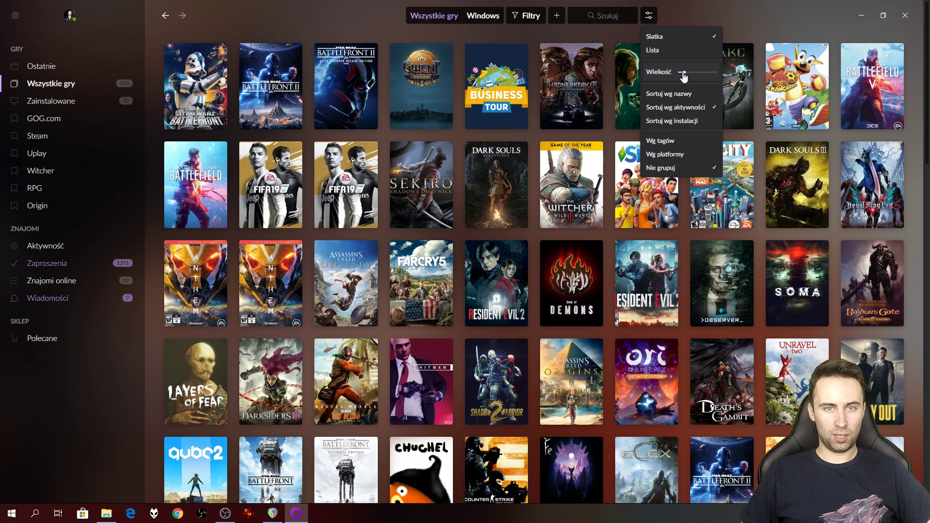
click(663, 51)
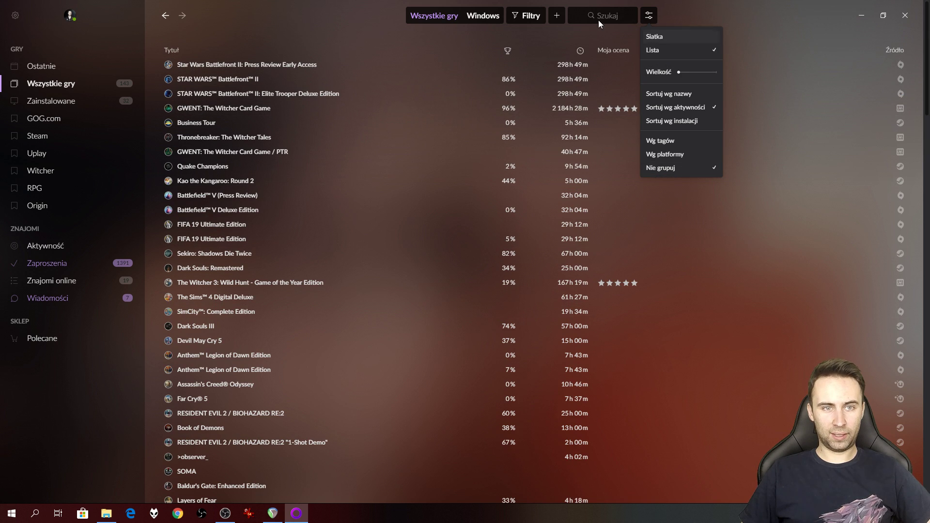
Sort the game list in turn by achievements, play time, own rating and tags, ending on own rating (Moja ocena).
click(508, 52)
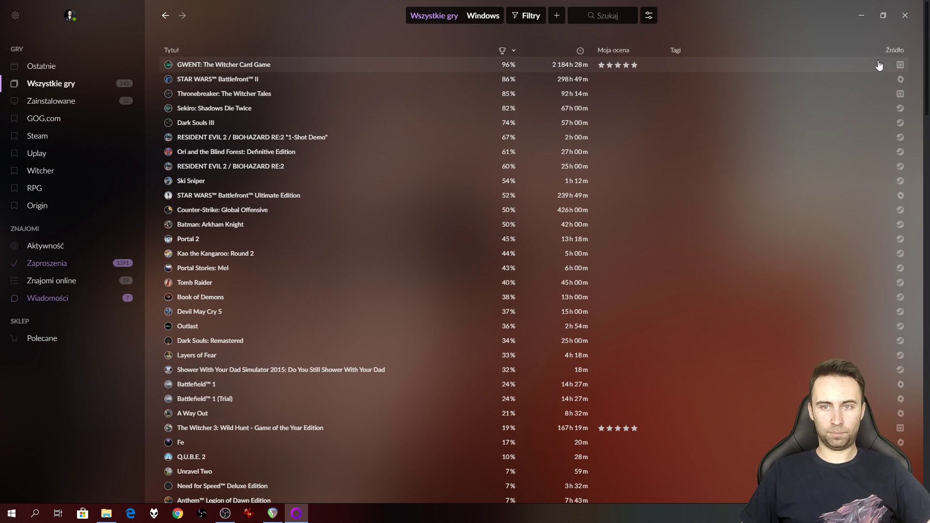
click(581, 52)
click(615, 50)
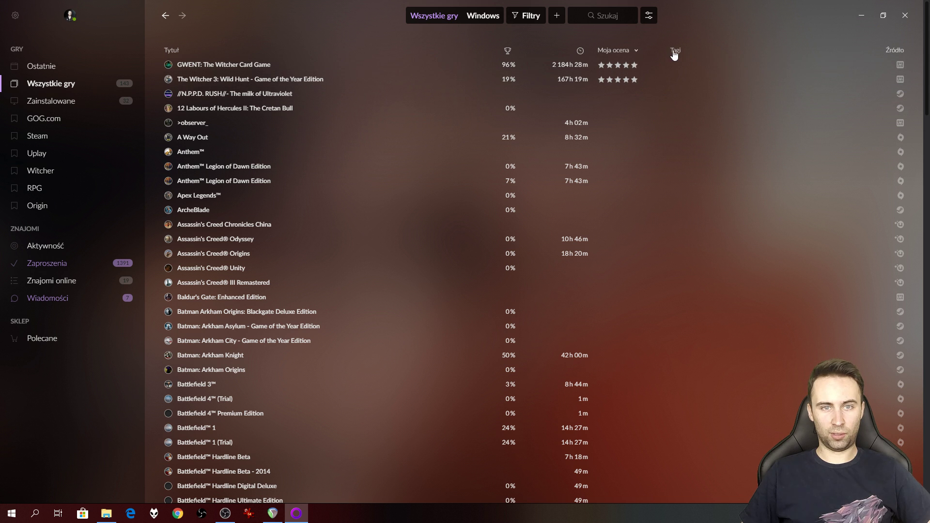
click(676, 53)
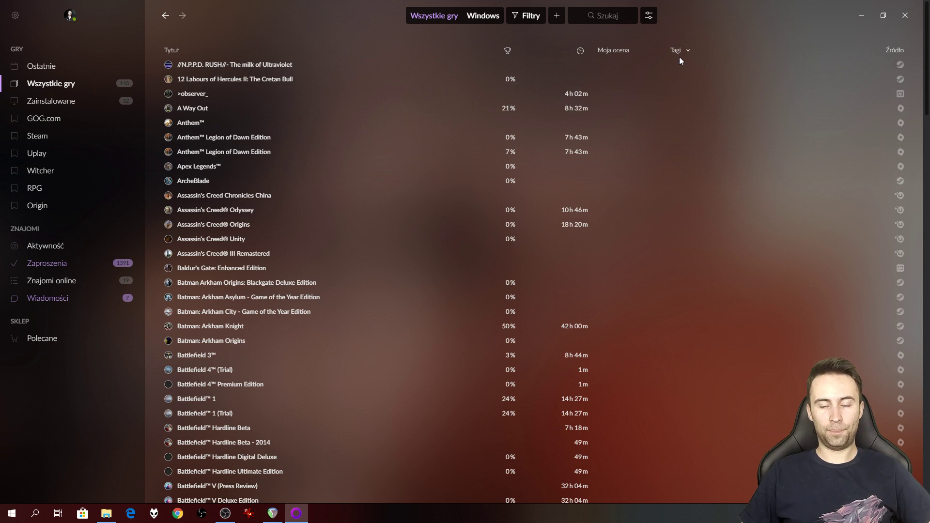
click(615, 51)
Start editing the details of GWENT: The Witcher Card Game and add the tag "karcianka".
right_click(230, 69)
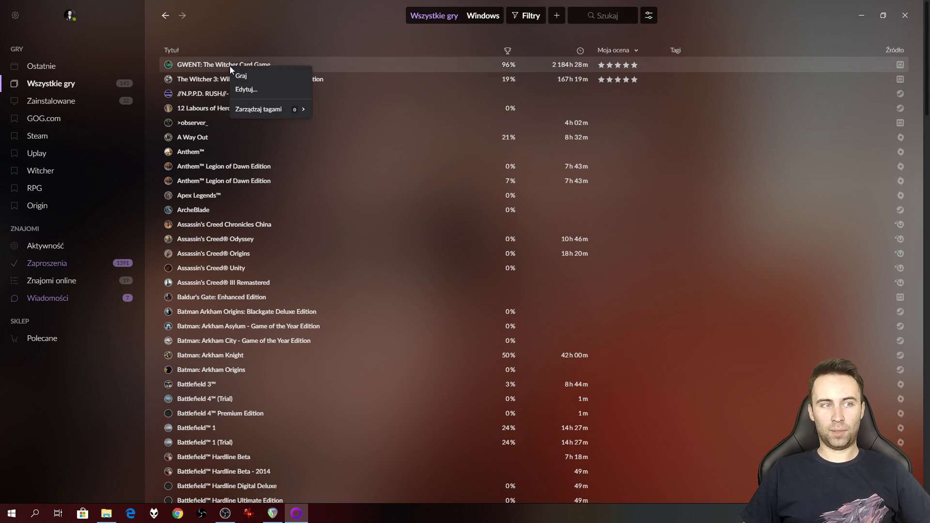
click(247, 90)
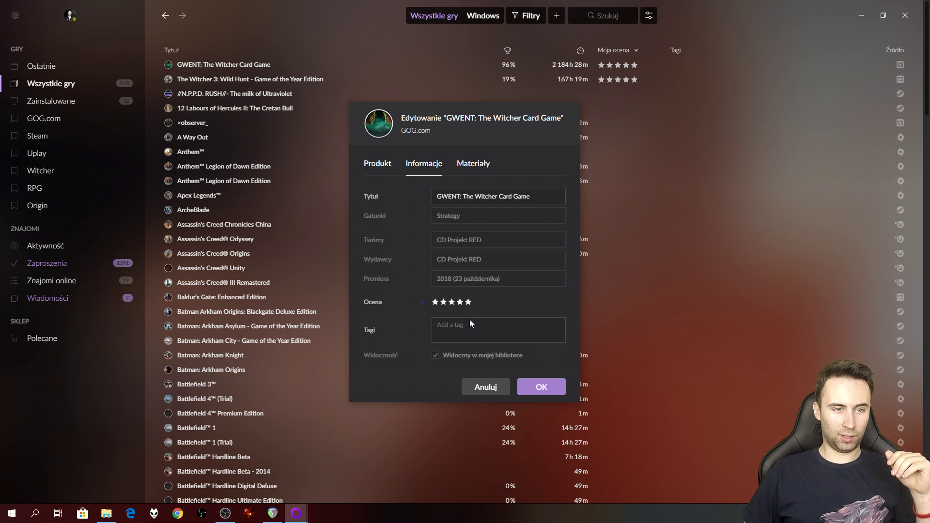
click(460, 331)
text(karcianka)
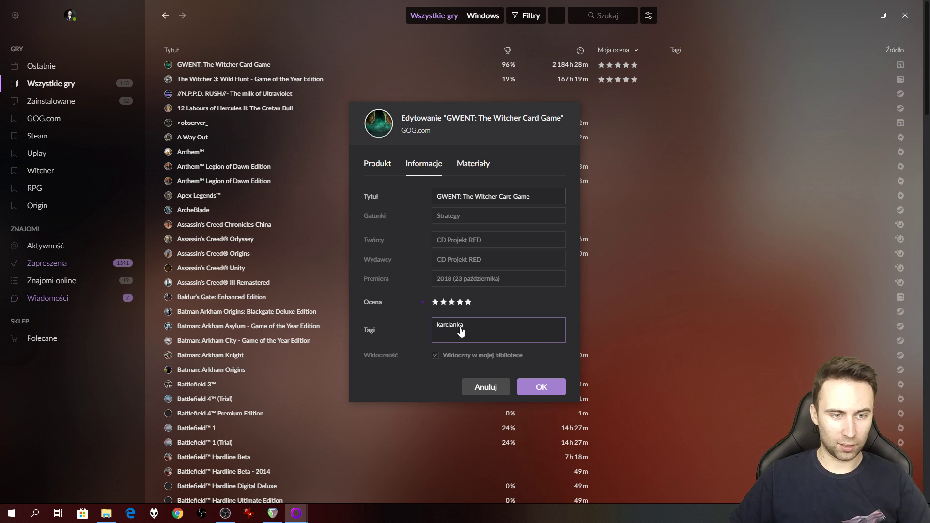
key(Return)
Change the game's title to "Gwincik" and save the edited details.
drag(529, 197, 450, 199)
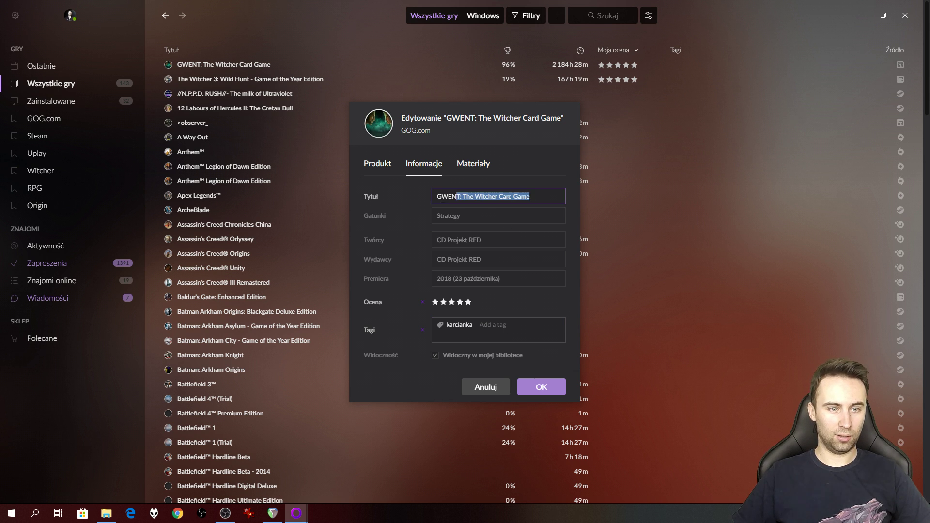
text(Gwinci)
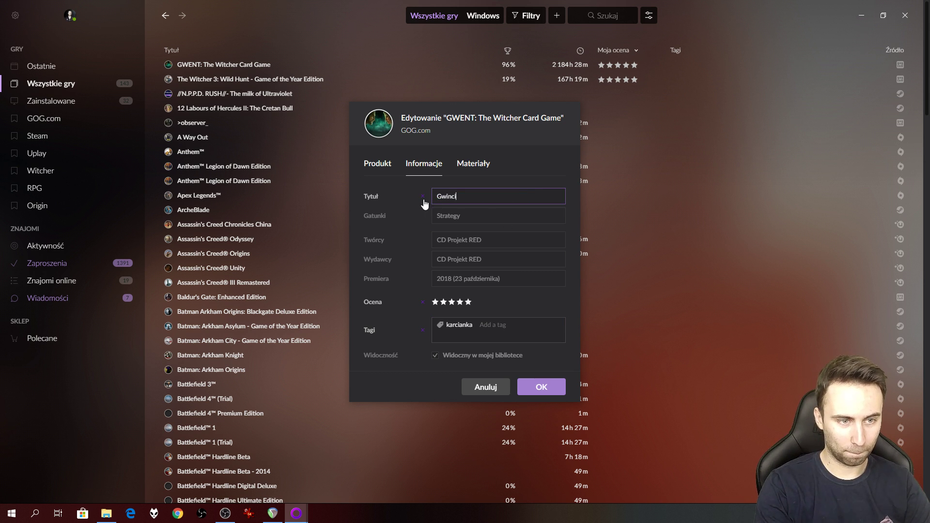
key(BackSpace)
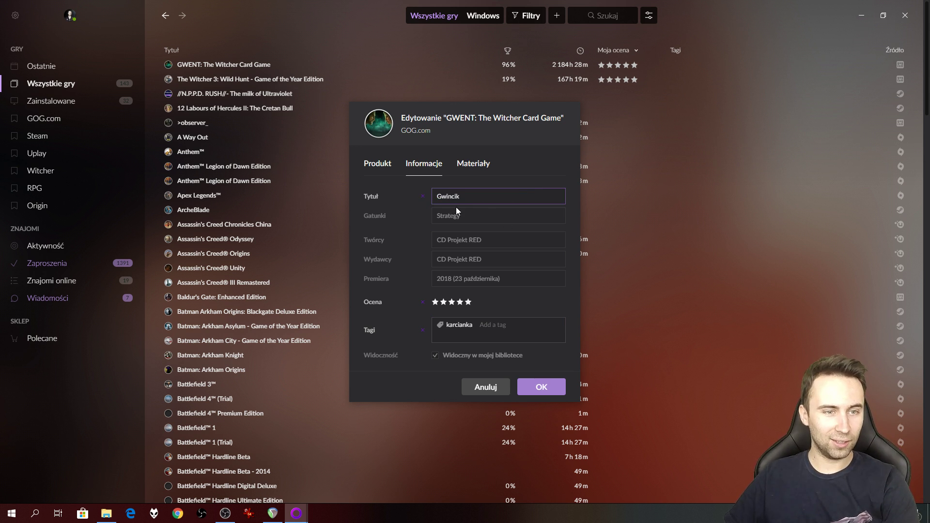
click(543, 388)
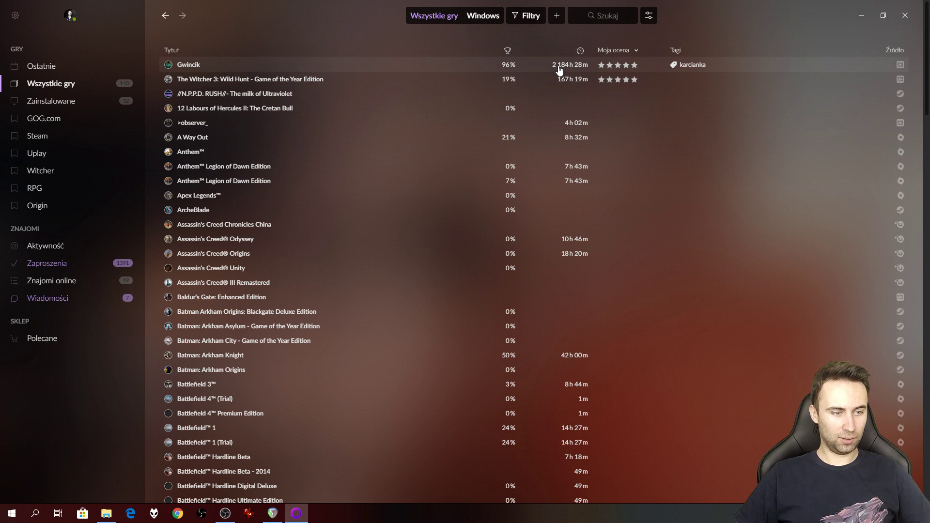
Sort the game list by play time and finally by source (Źródło), looking through the games of each platform.
click(582, 52)
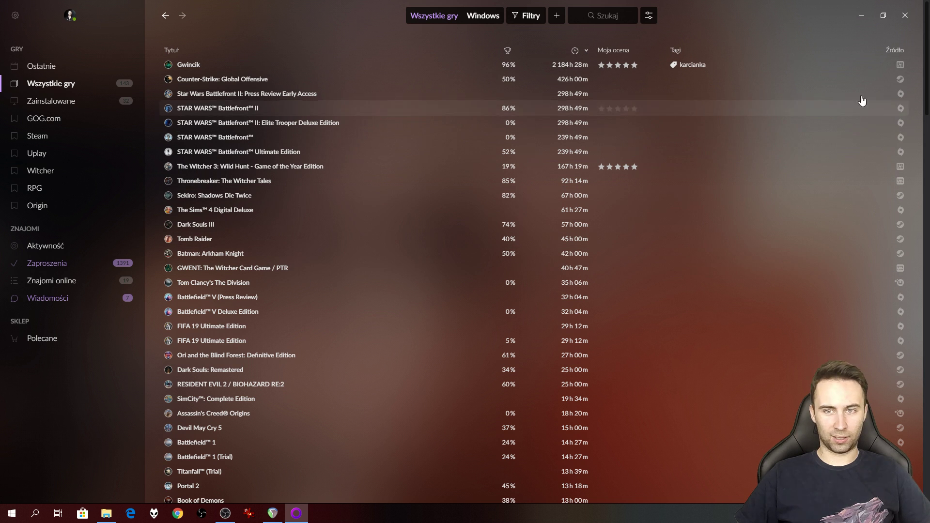
click(895, 51)
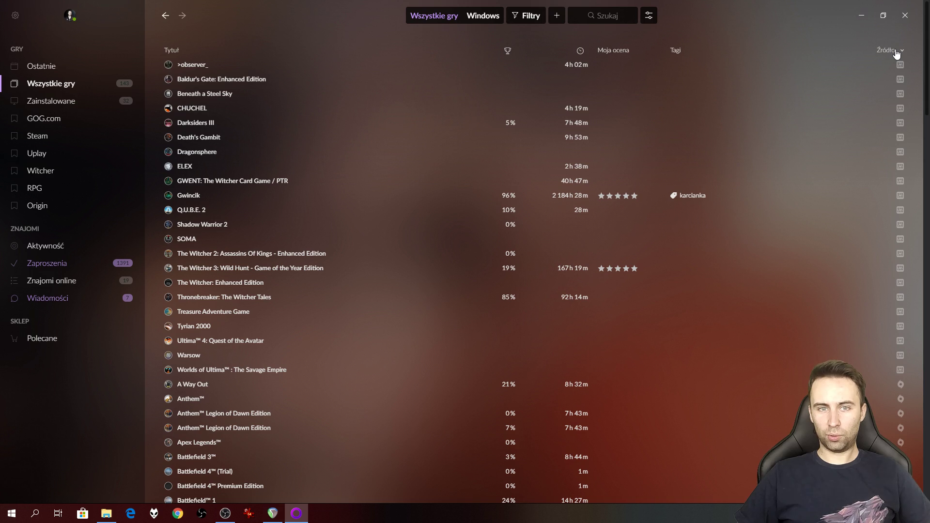
scroll(902, 218, down, 2)
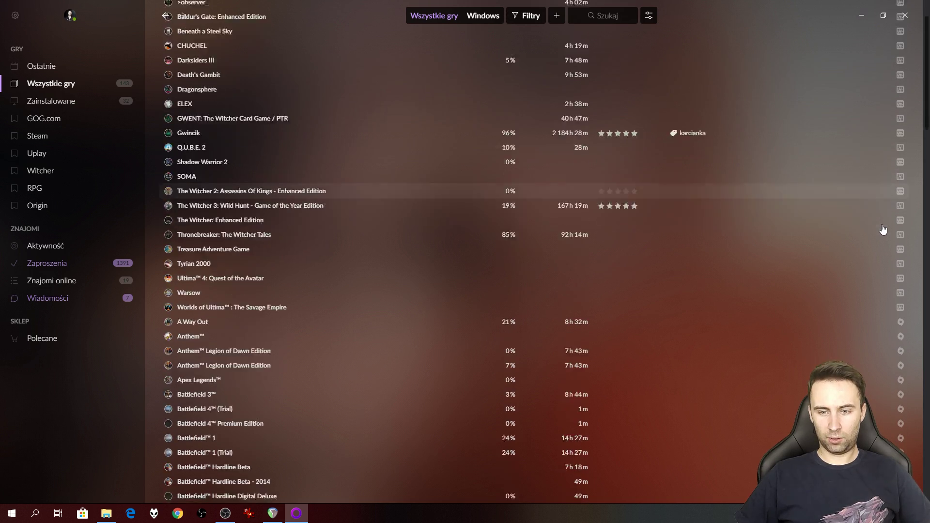
scroll(901, 278, down, 20)
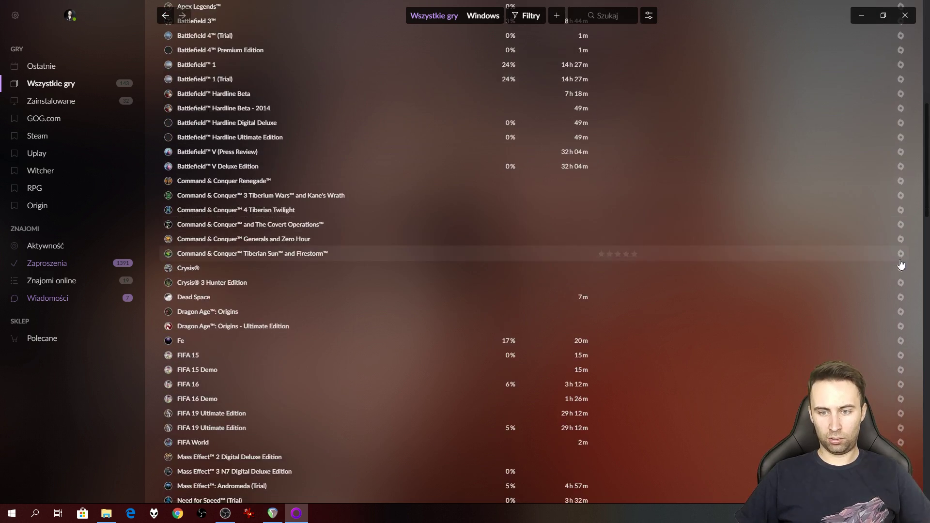
scroll(899, 288, down, 15)
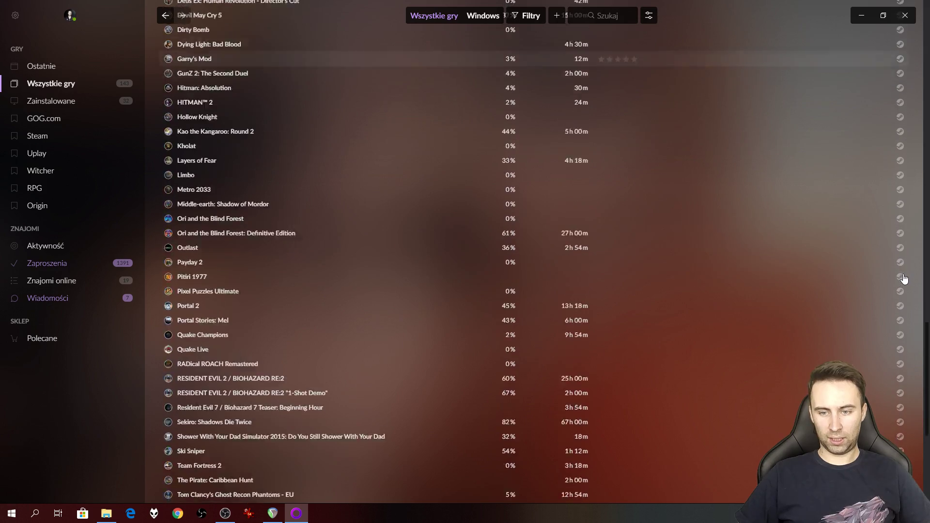
Sort the game list by play time and switch the library to the grid view (Siatka).
scroll(899, 406, up, 20)
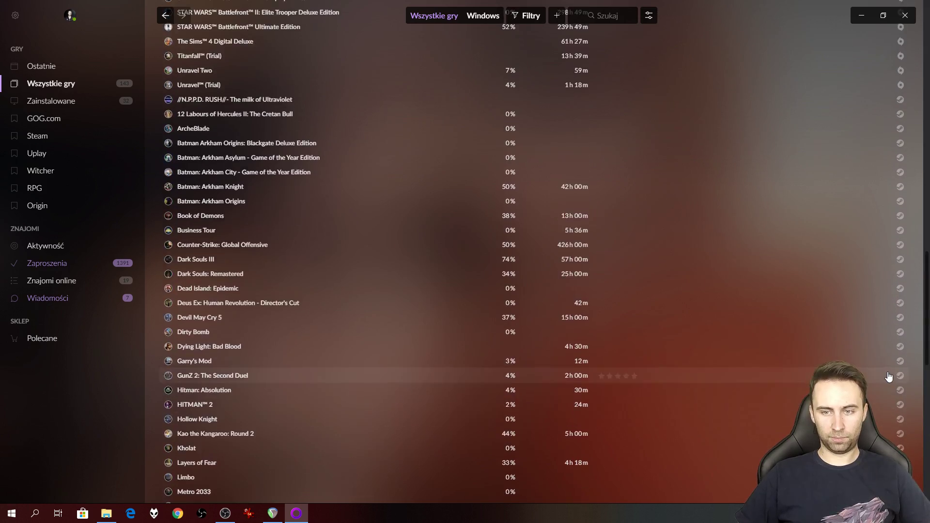
scroll(886, 370, up, 2)
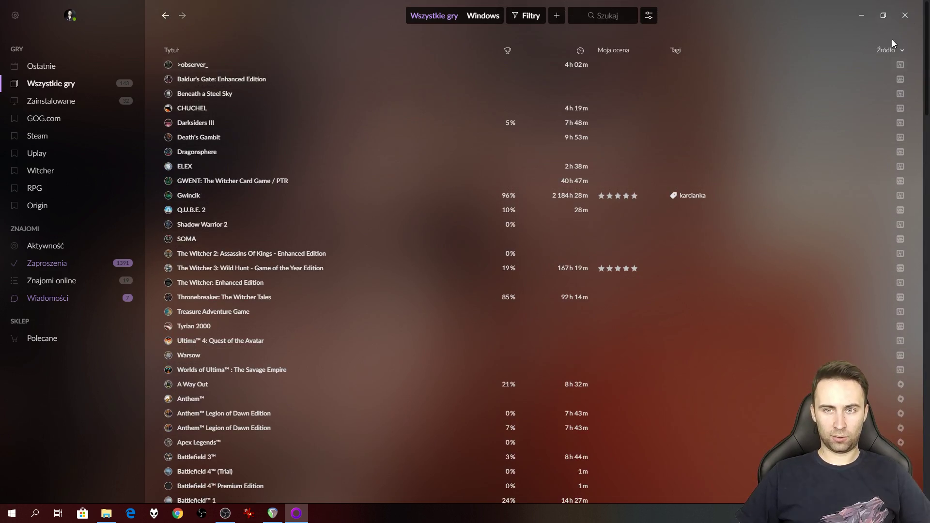
click(580, 50)
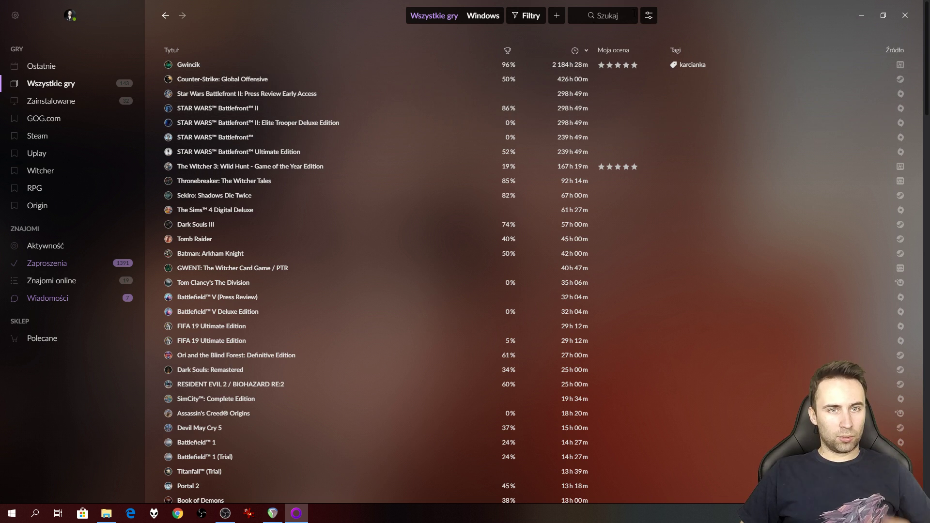
click(647, 17)
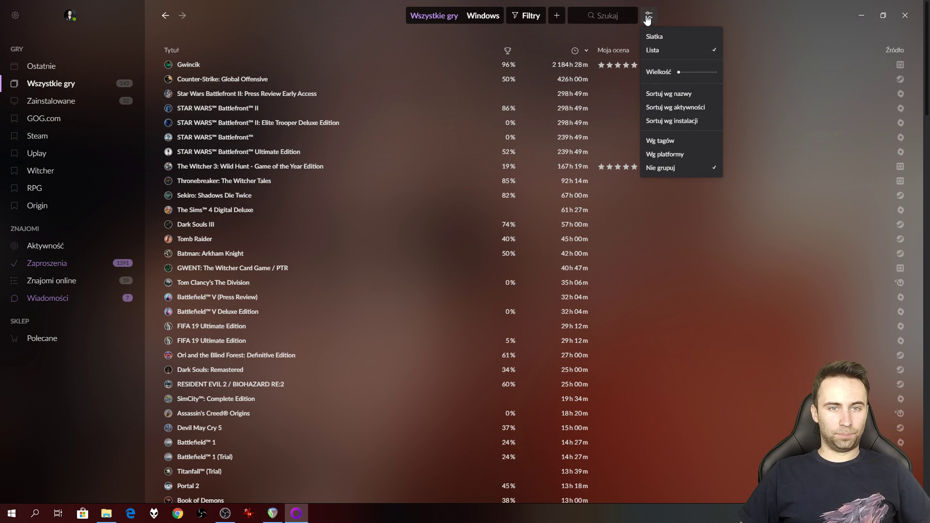
click(668, 40)
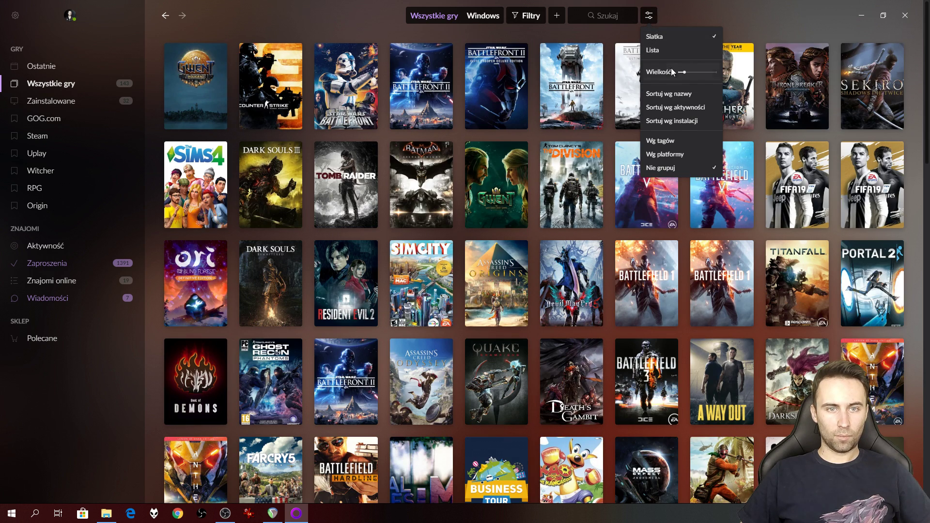
Sort the game grid in turn by name, by activity and by installation, looking through the covers.
click(673, 95)
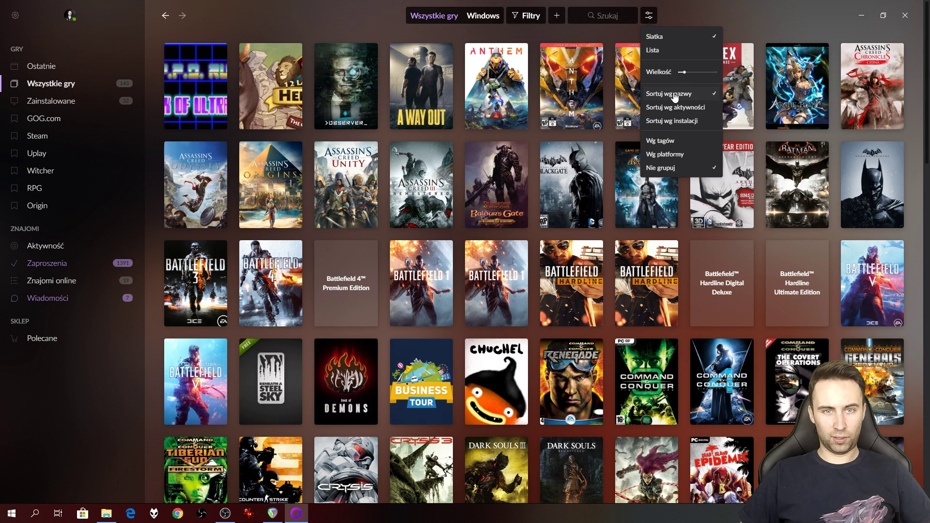
click(681, 107)
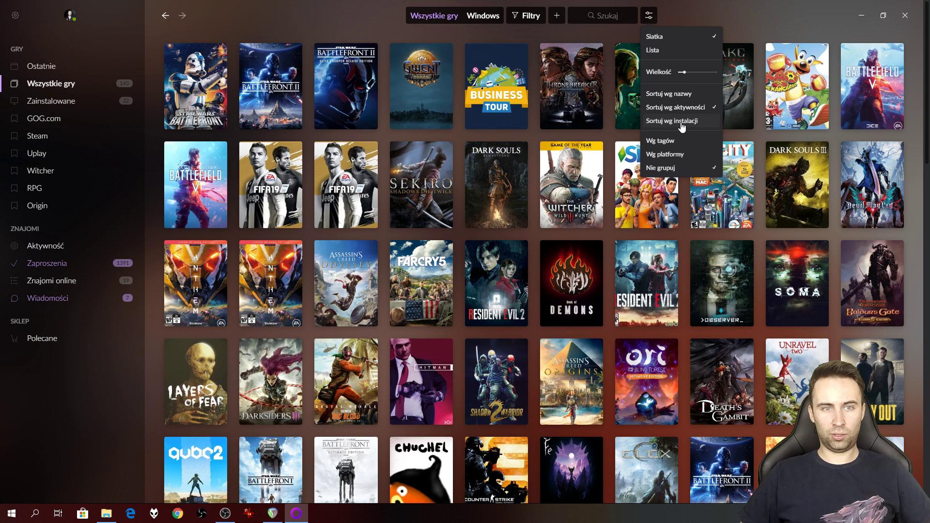
click(682, 122)
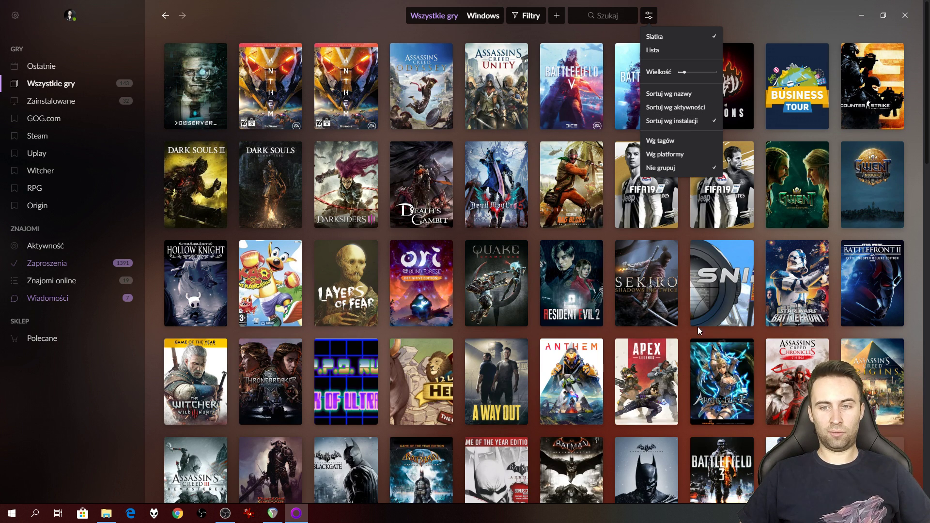
scroll(697, 326, down, 2)
scroll(695, 218, up, 2)
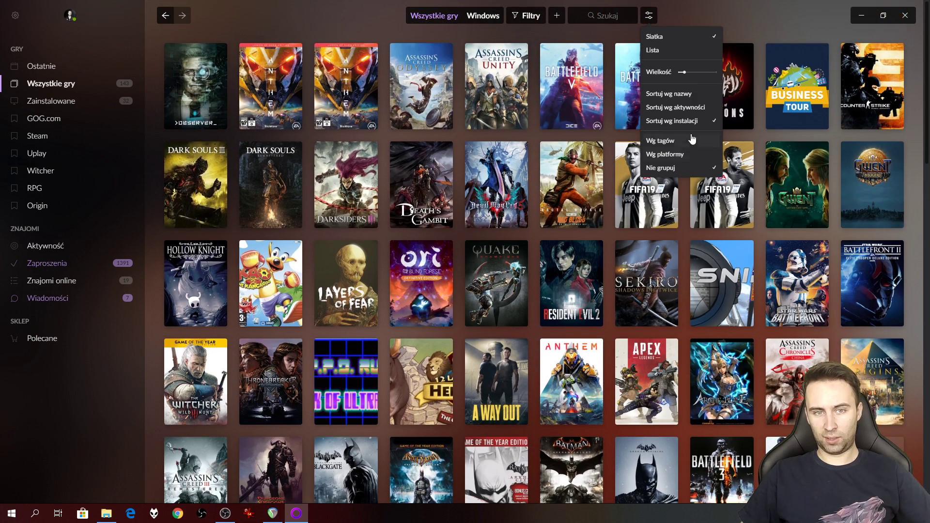
Group the game grid by tags (Wg tagów) and after that by platform (Wg platformy), looking through the groups.
click(686, 145)
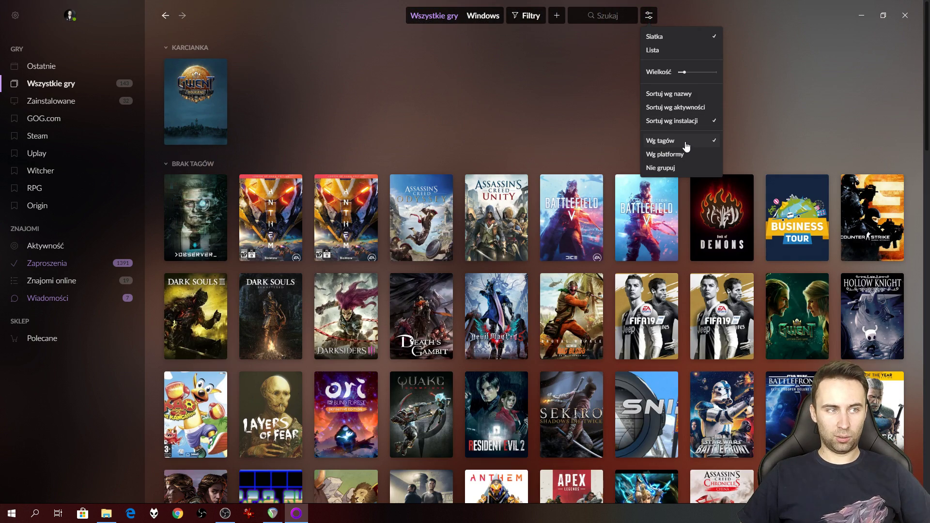
scroll(272, 300, down, 6)
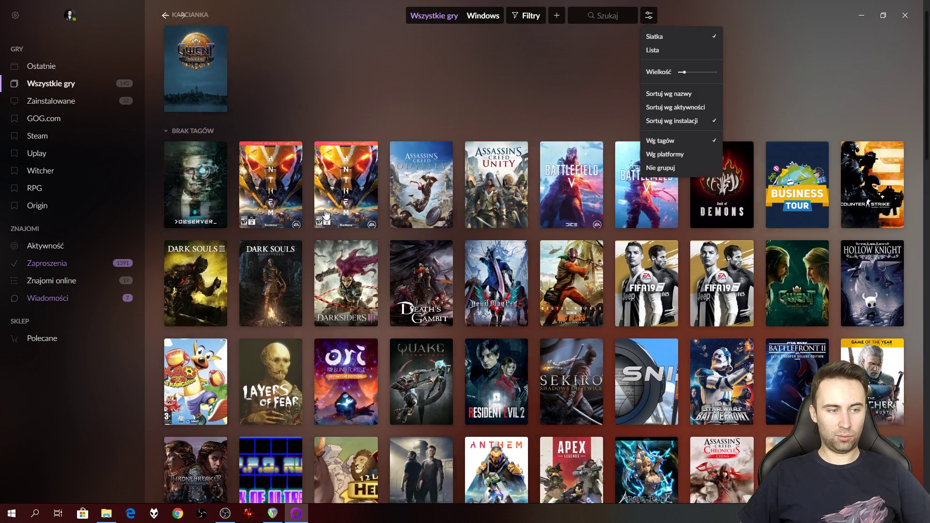
scroll(272, 300, up, 7)
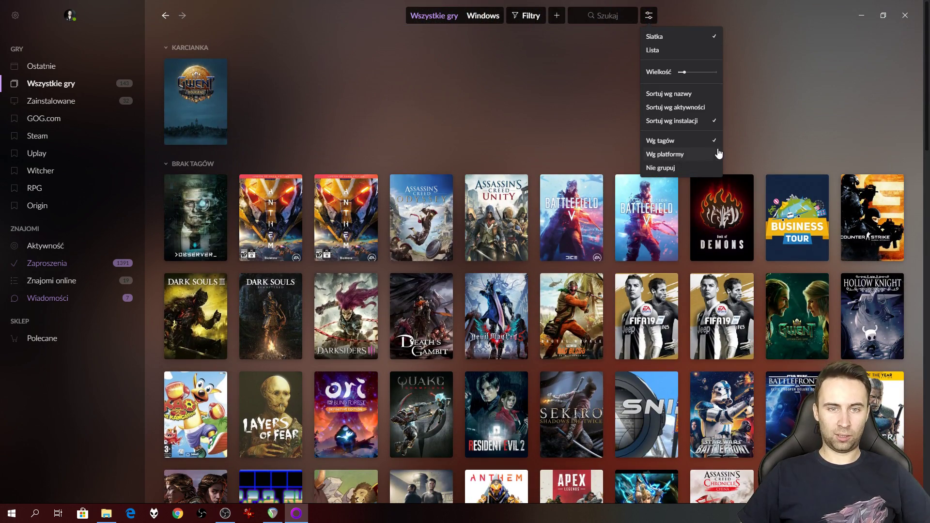
click(696, 159)
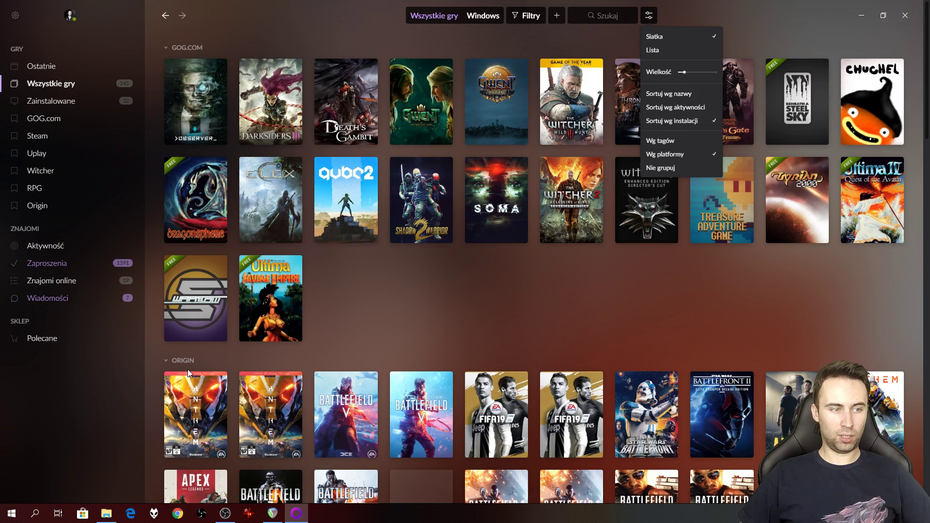
scroll(202, 390, down, 8)
scroll(344, 300, up, 7)
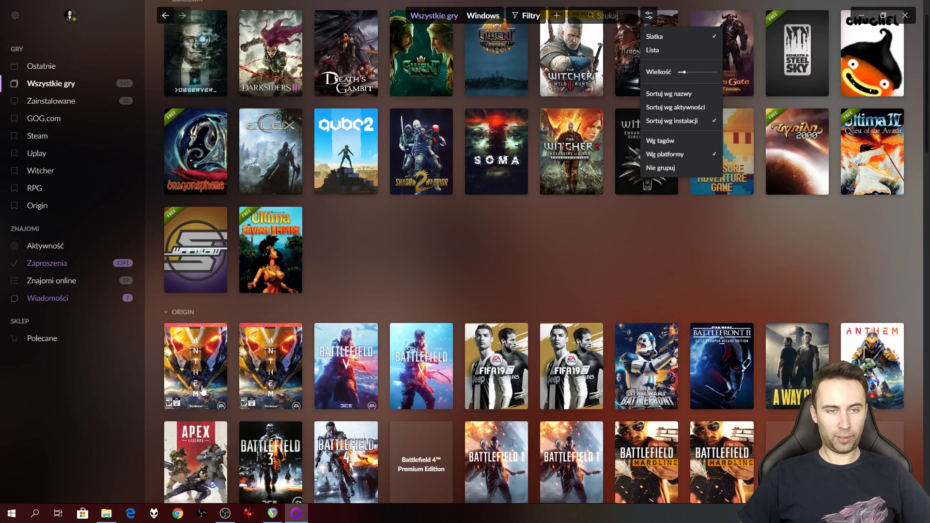
scroll(344, 296, up, 1)
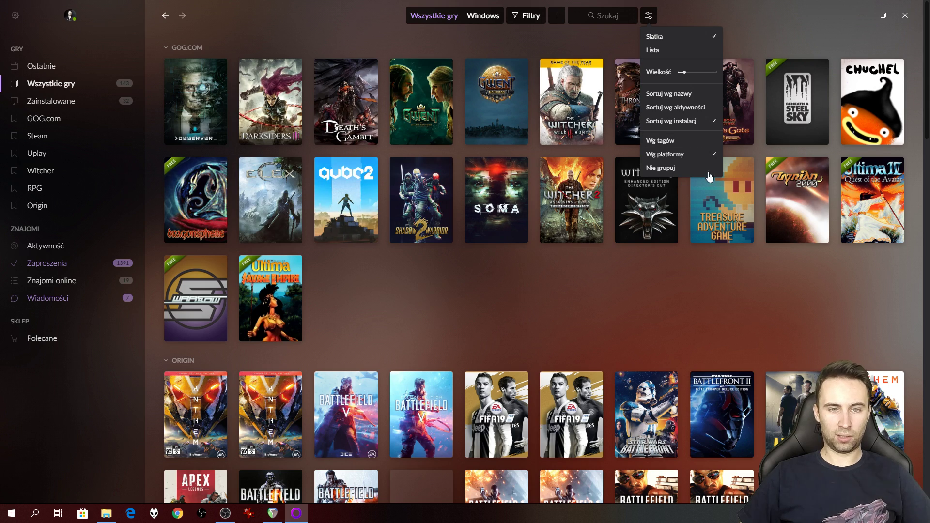
Turn off grouping (Nie grupuj) and sort the game grid by activity.
click(693, 168)
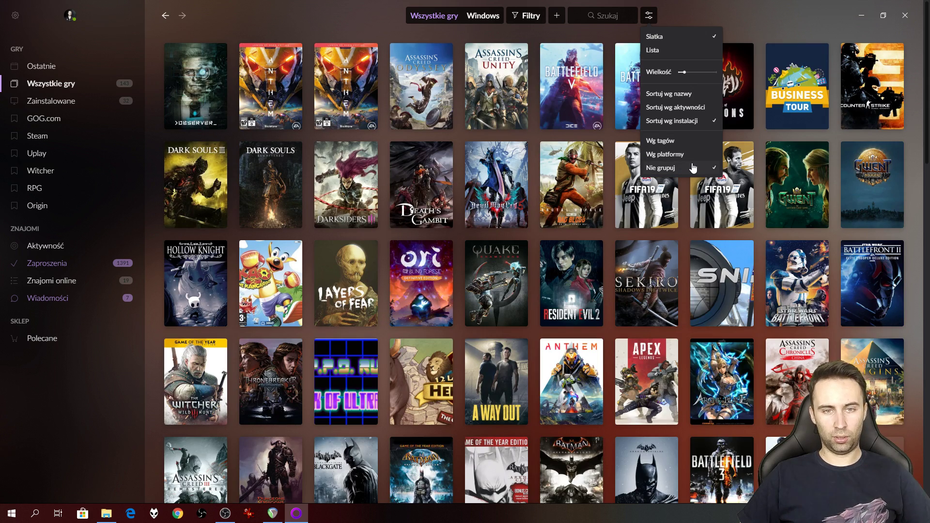
click(686, 106)
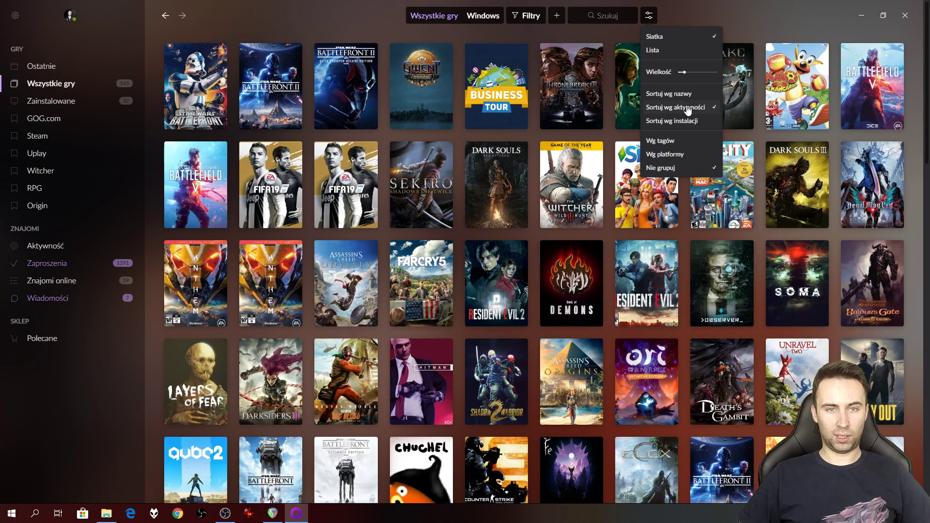
click(649, 22)
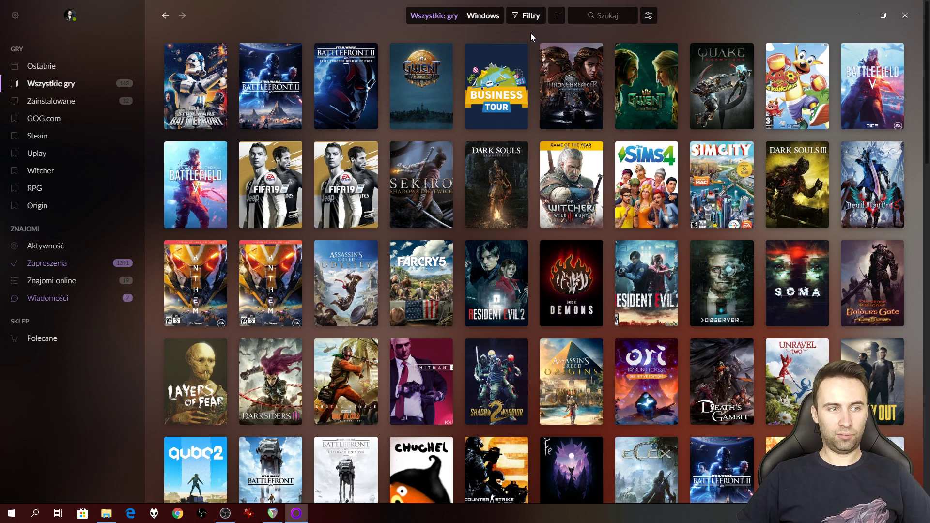
Filter the library to the genre Role-playing (RPG) and the status Zainstalowane (installed), looking through the other filter categories.
click(529, 16)
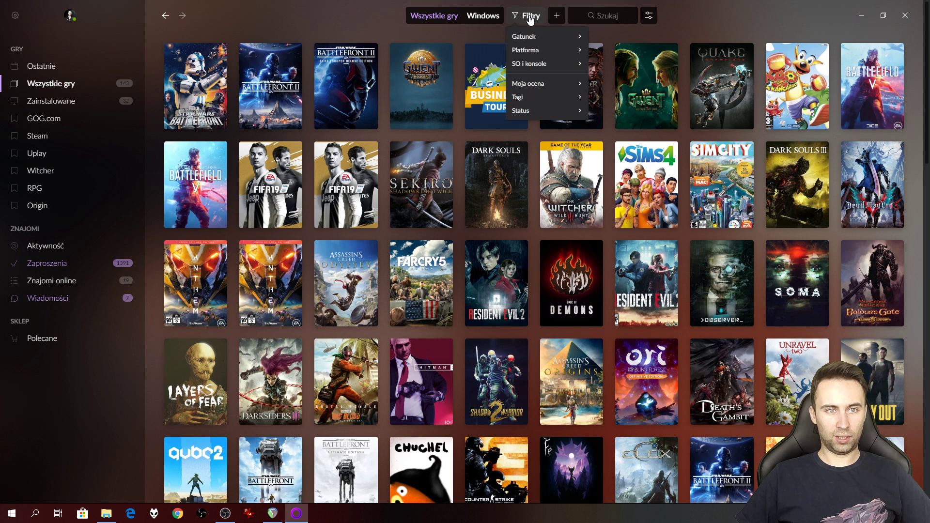
mouse_move(529, 37)
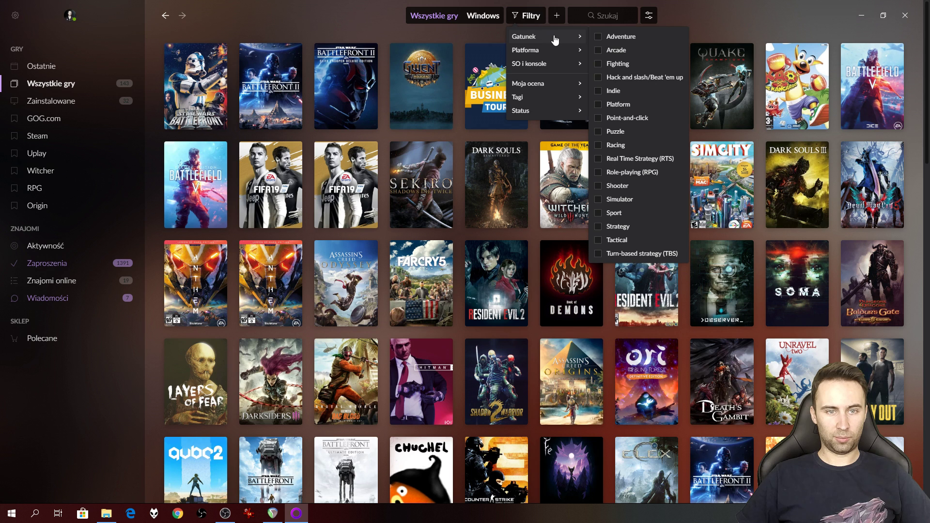
click(599, 175)
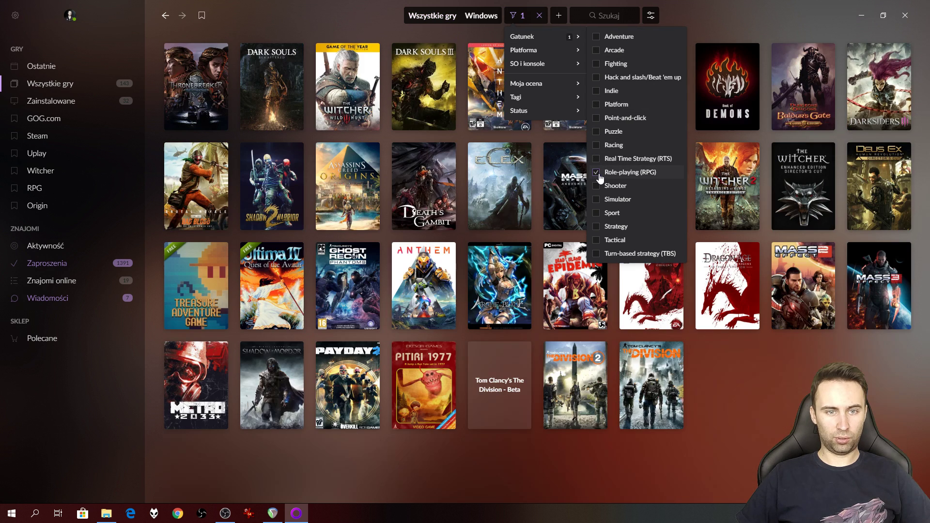
mouse_move(548, 49)
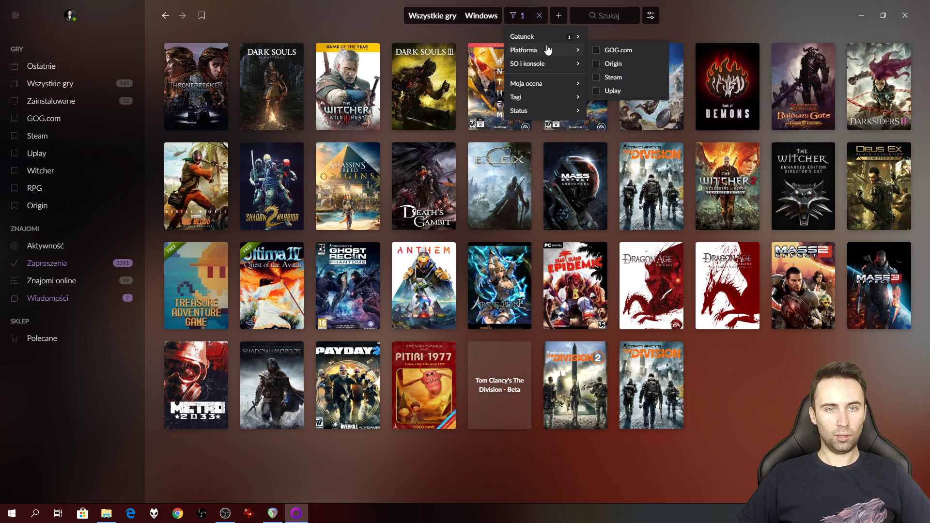
mouse_move(564, 71)
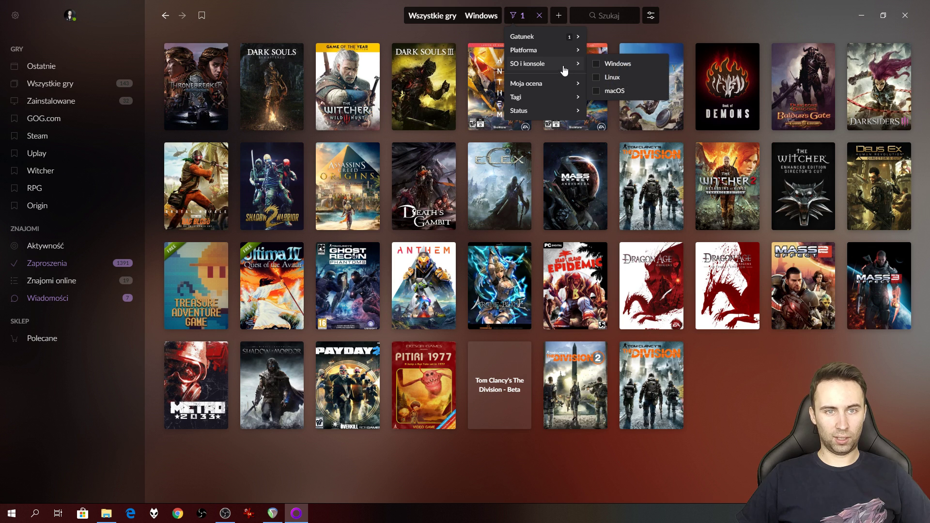
mouse_move(572, 87)
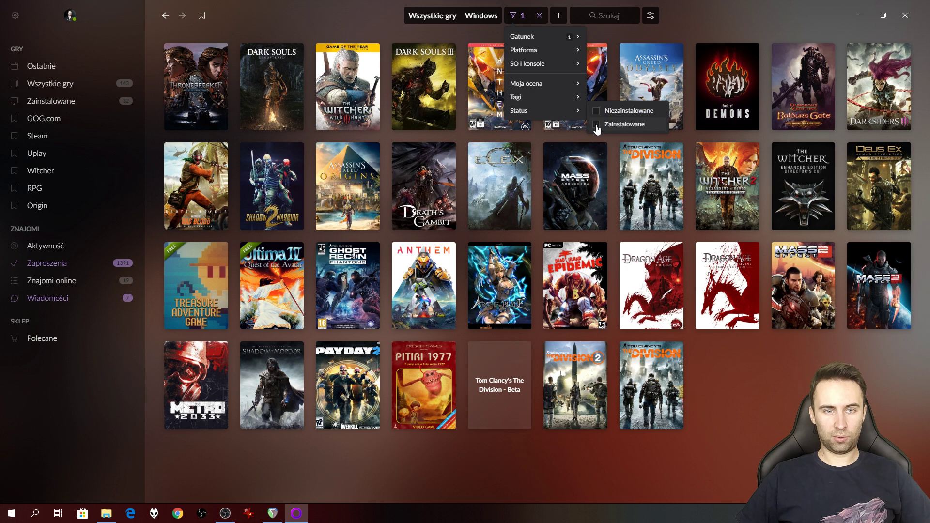
click(596, 124)
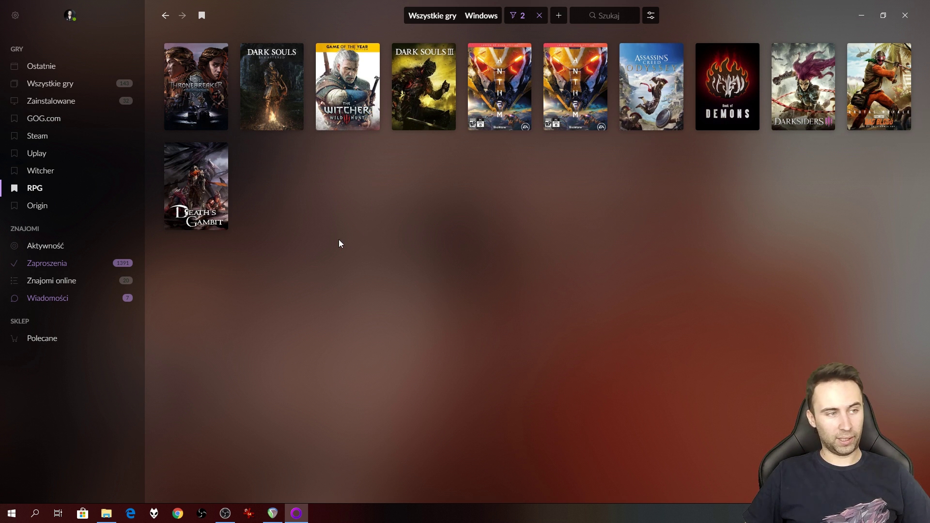
Remove the RPG bookmark, bookmark the filtered view again under the name "RPG", and check it by switching to Origin and back.
click(202, 17)
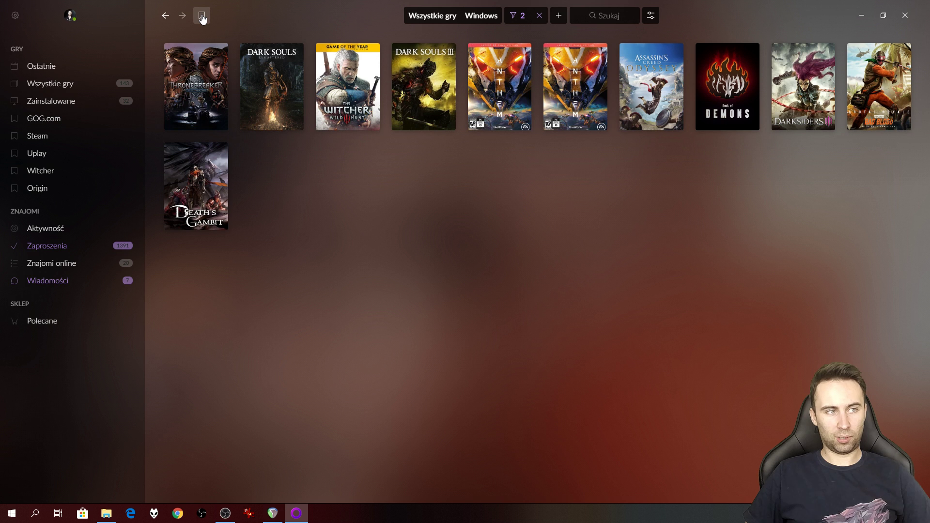
click(202, 17)
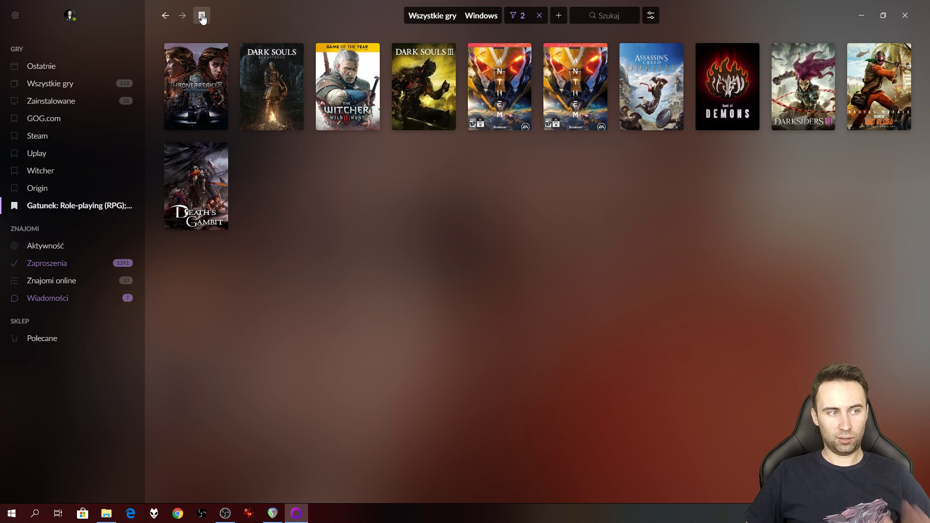
double_click(86, 207)
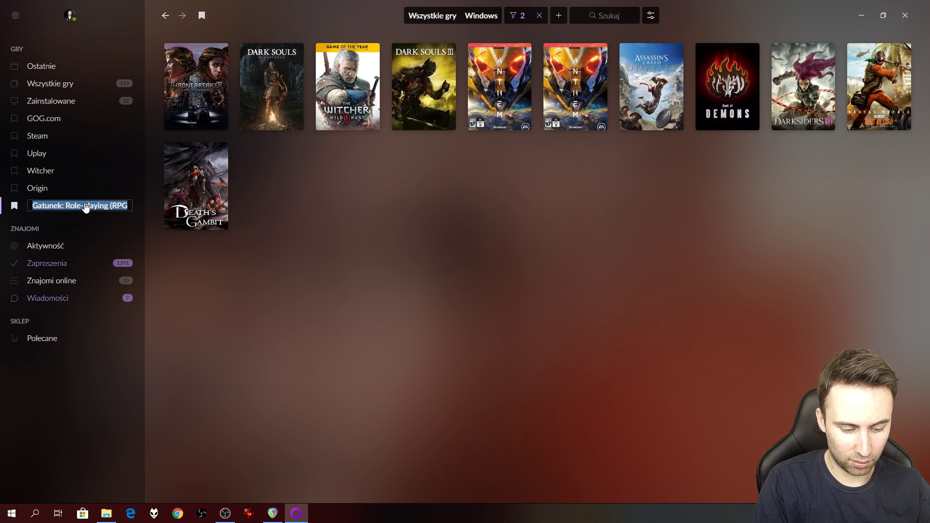
text(RPG)
key(BackSpace)
key(BackSpace)
key(BackSpace)
text(RPG)
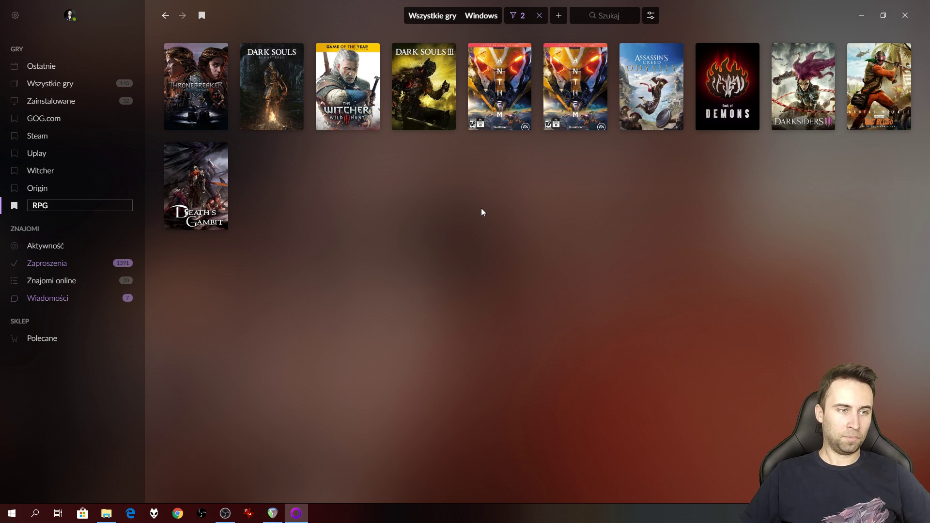
key(Return)
click(43, 188)
click(42, 205)
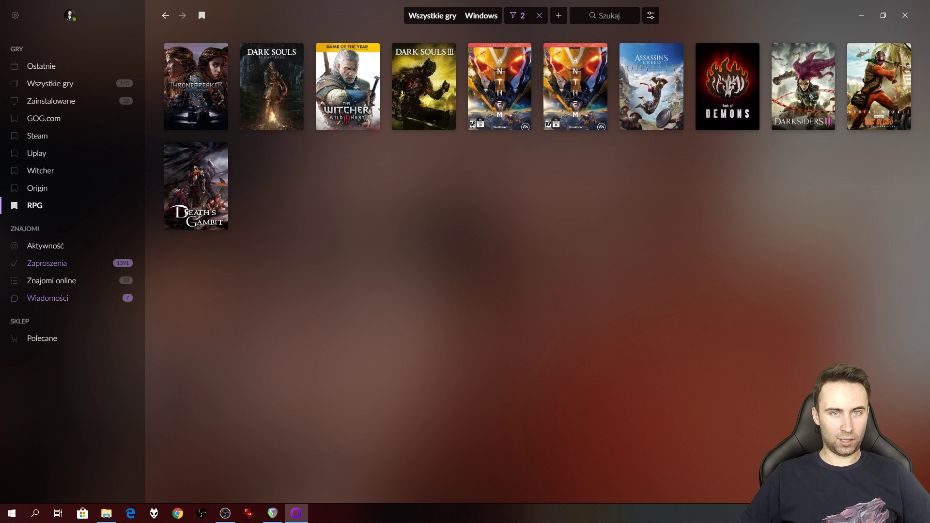
Enlarge the game covers to nearly the maximum size (Wielkość) and view the Origin and RPG collections with them.
click(652, 17)
drag(686, 72, 716, 72)
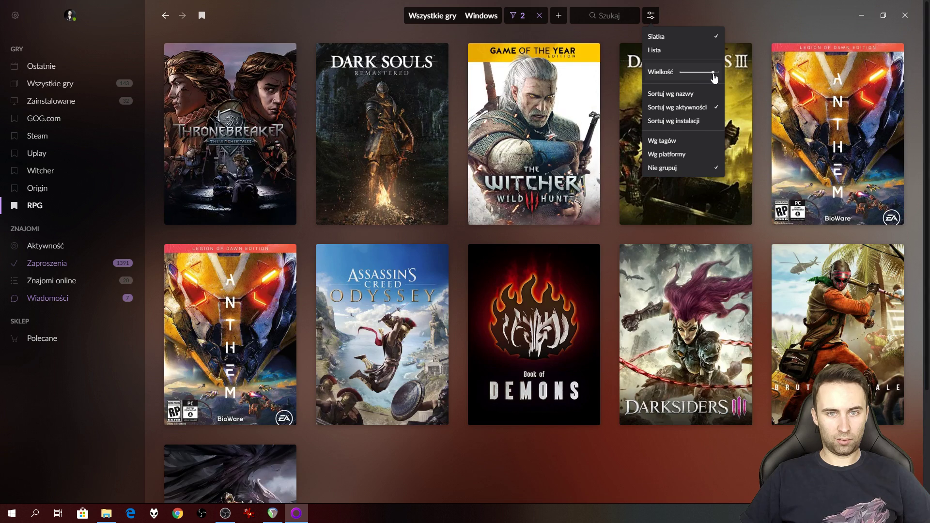
click(68, 190)
click(57, 208)
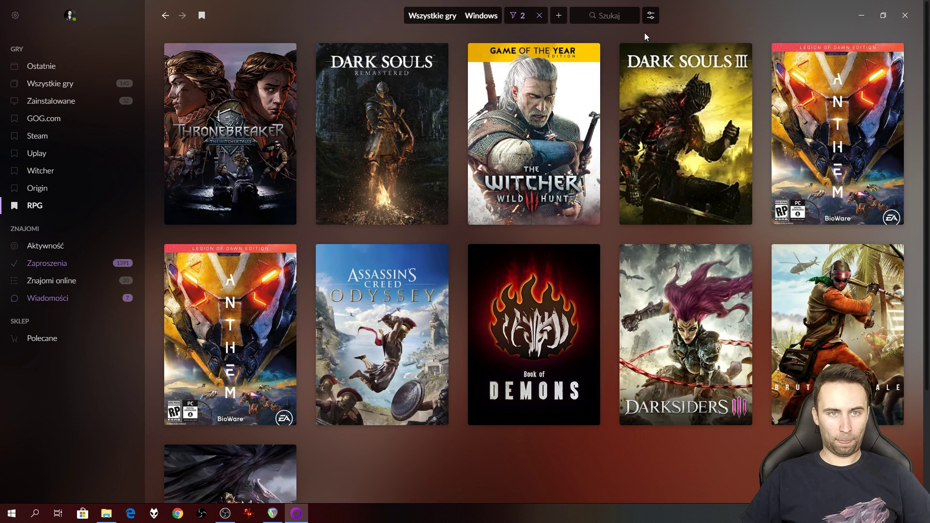
Reduce the game covers back to a small size and open the Witcher collection.
click(650, 15)
drag(716, 72, 686, 72)
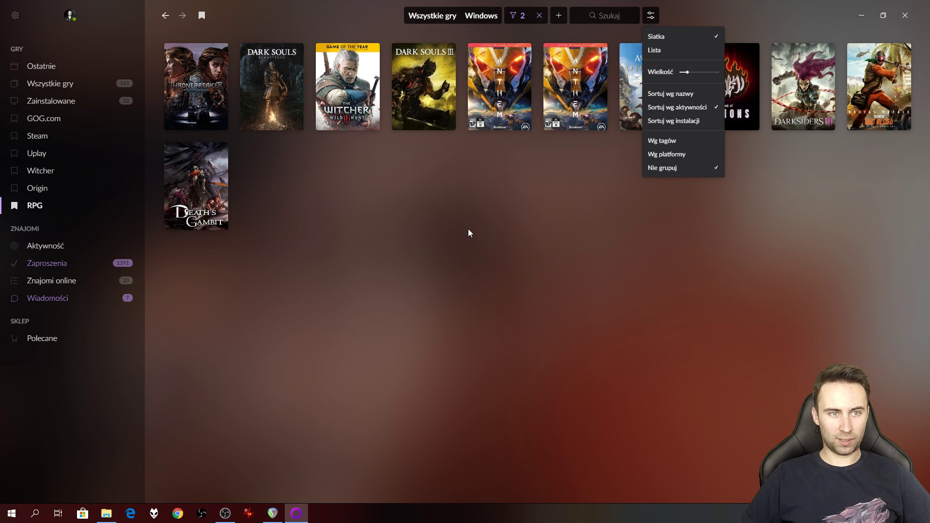
click(493, 222)
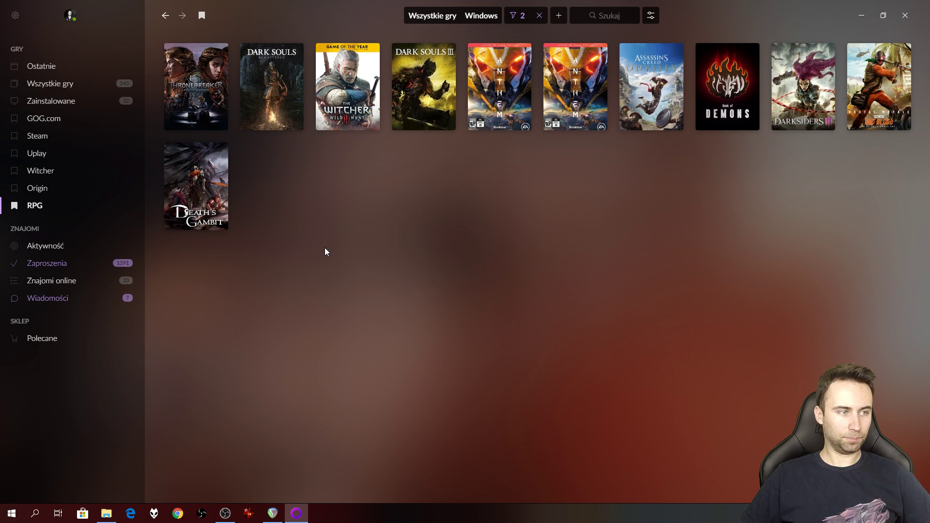
click(51, 175)
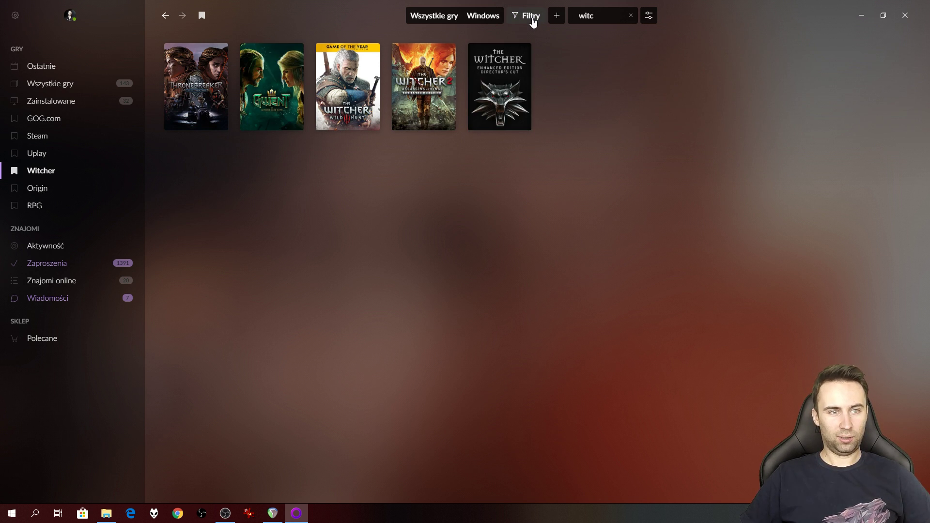
Search the library for "witcher" and bookmark the results under the name "Wiesiek".
double_click(602, 15)
text(witcher)
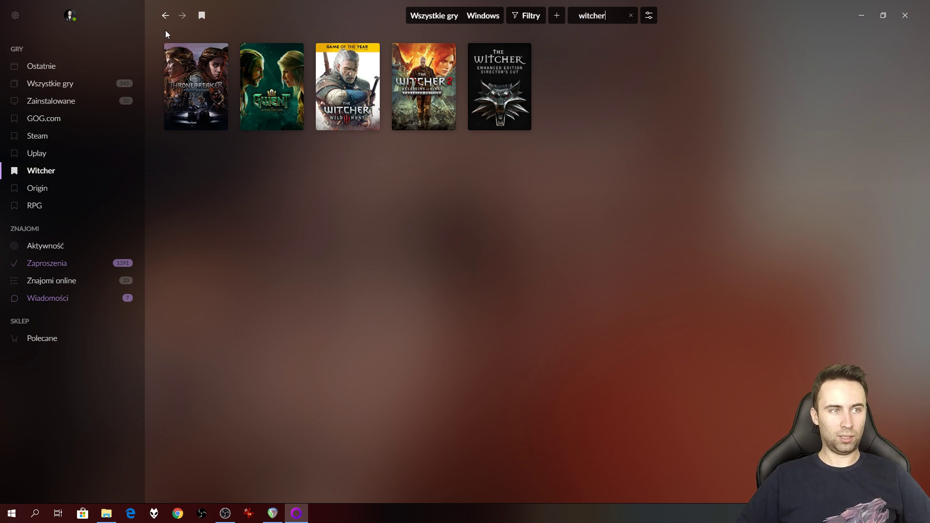
click(202, 16)
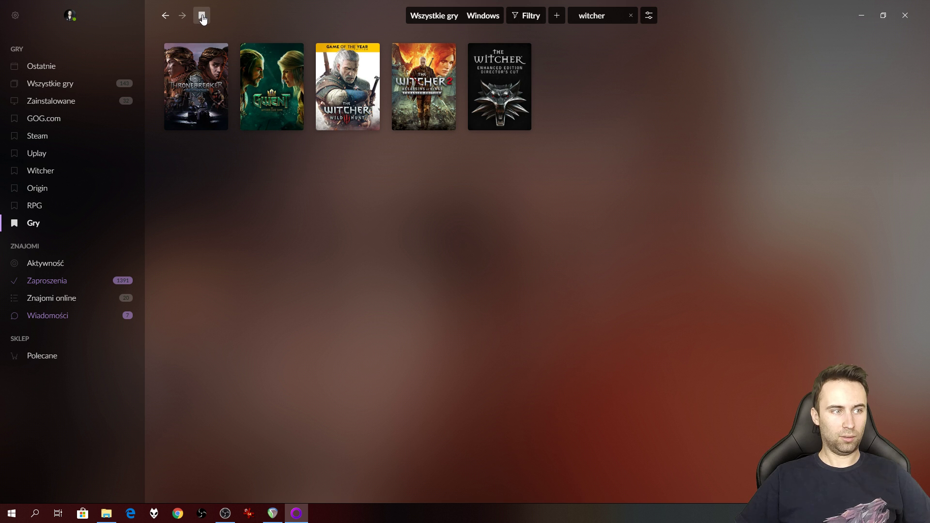
double_click(44, 228)
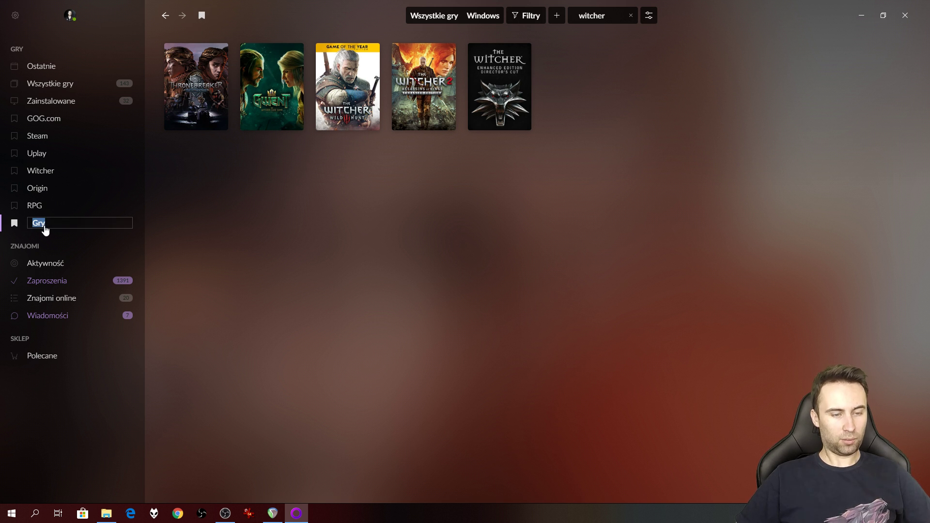
text(Wiesiek)
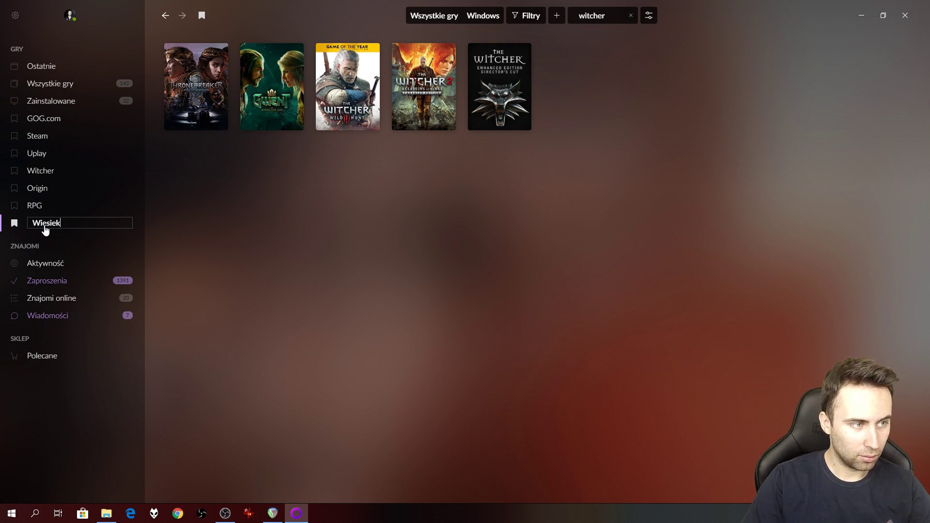
key(Return)
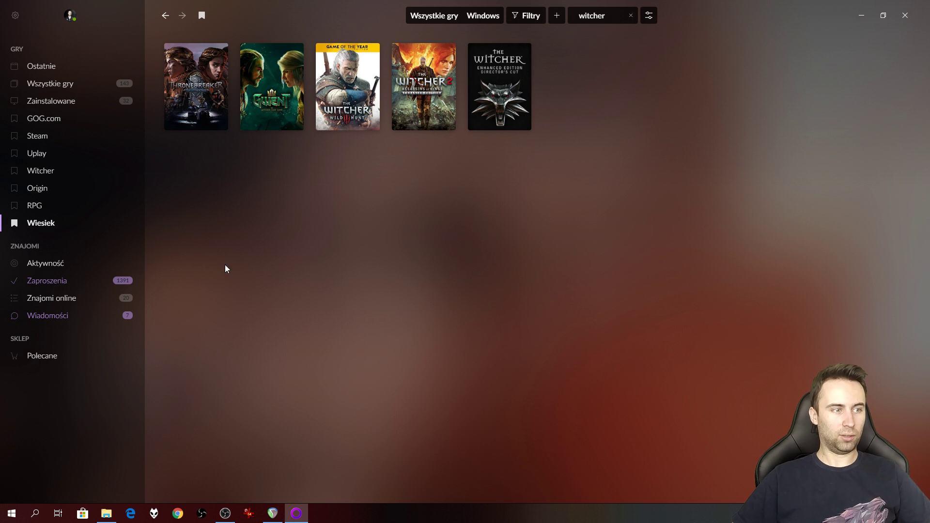
Remove the "Wiesiek" bookmark and return to the Witcher collection.
click(199, 17)
click(46, 171)
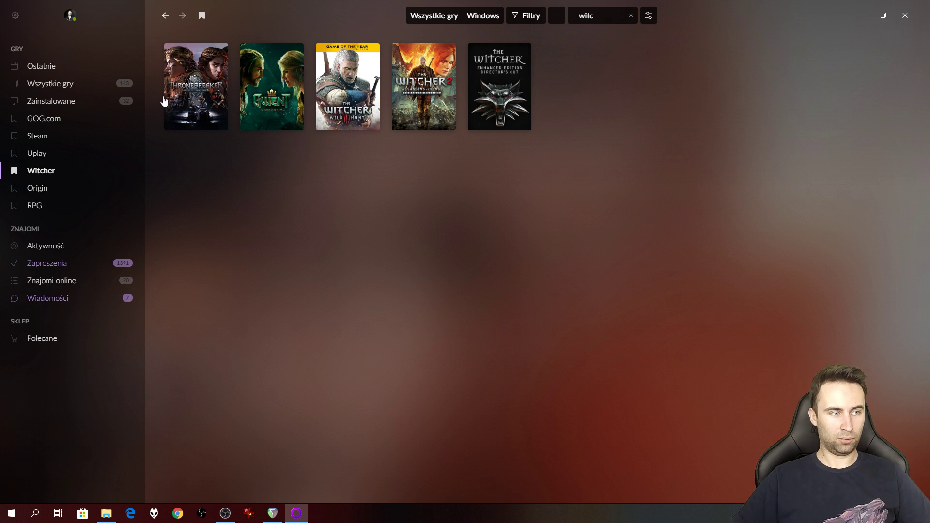
click(54, 155)
click(54, 171)
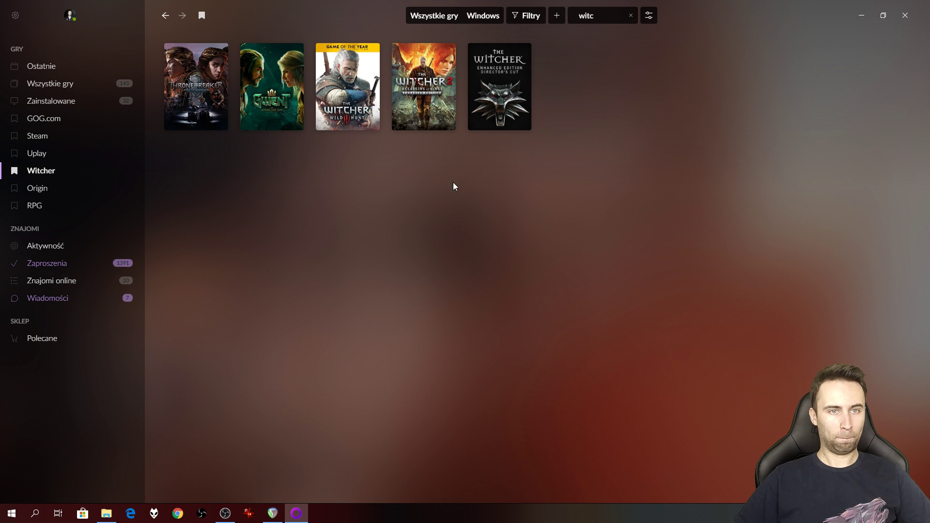
Compare the Witcher, Uplay and Steam collections, and clear the platform filter to show all games.
double_click(608, 16)
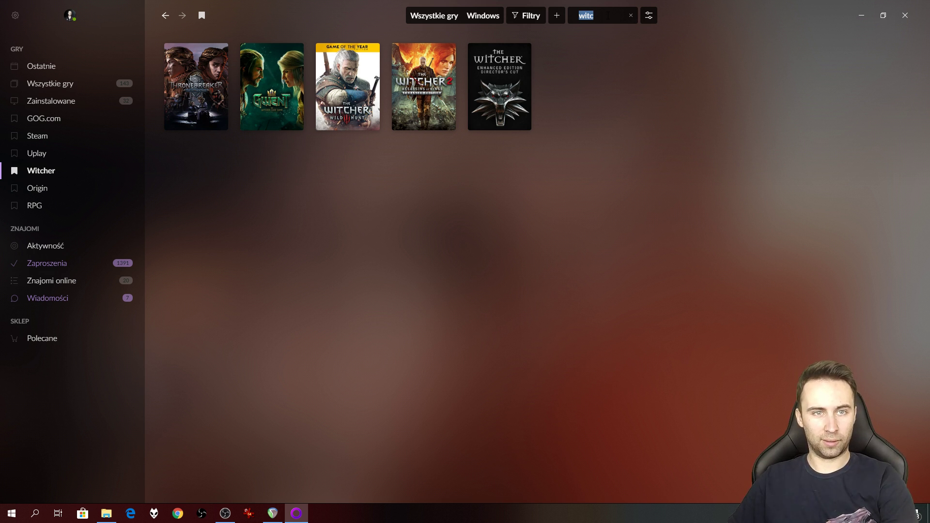
key(BackSpace)
click(35, 155)
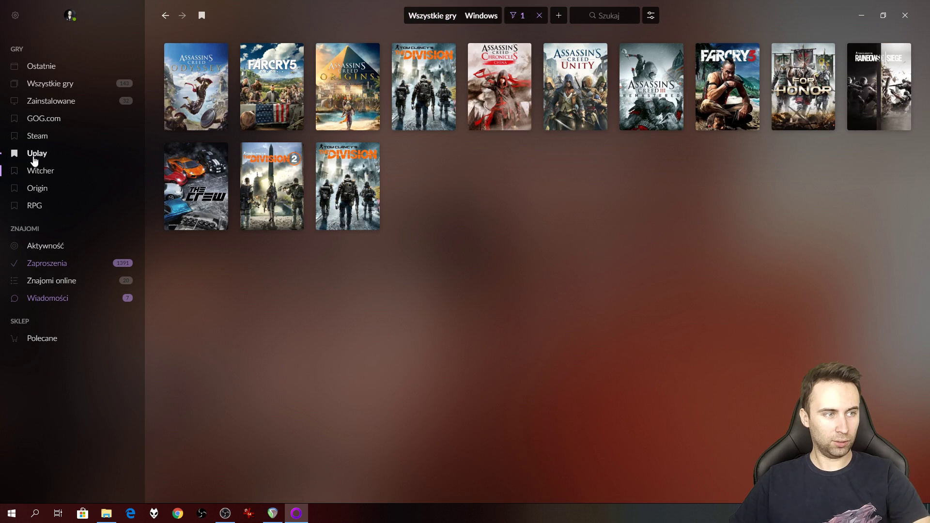
click(57, 174)
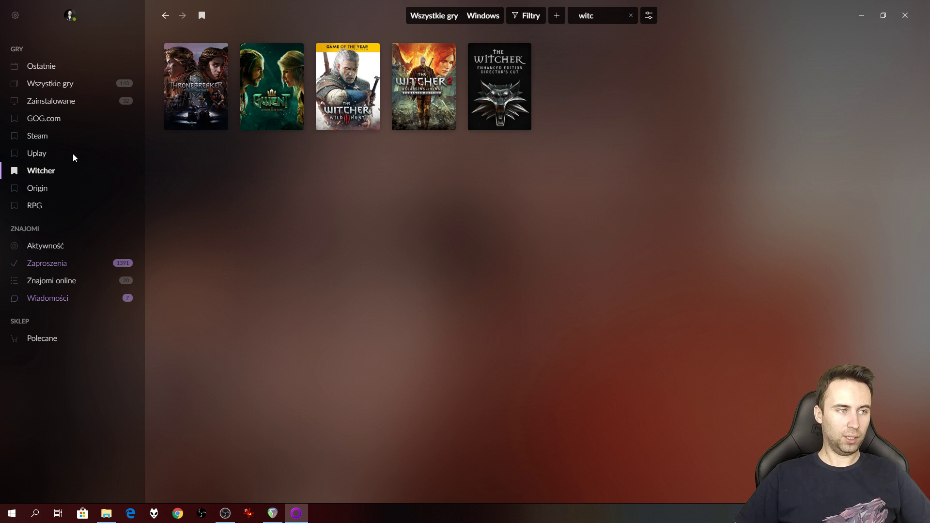
click(41, 154)
click(47, 140)
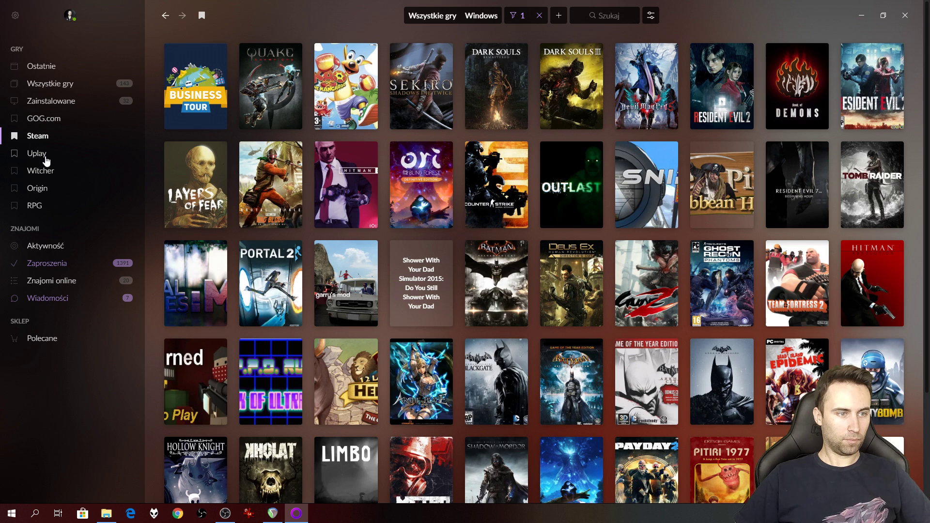
click(45, 159)
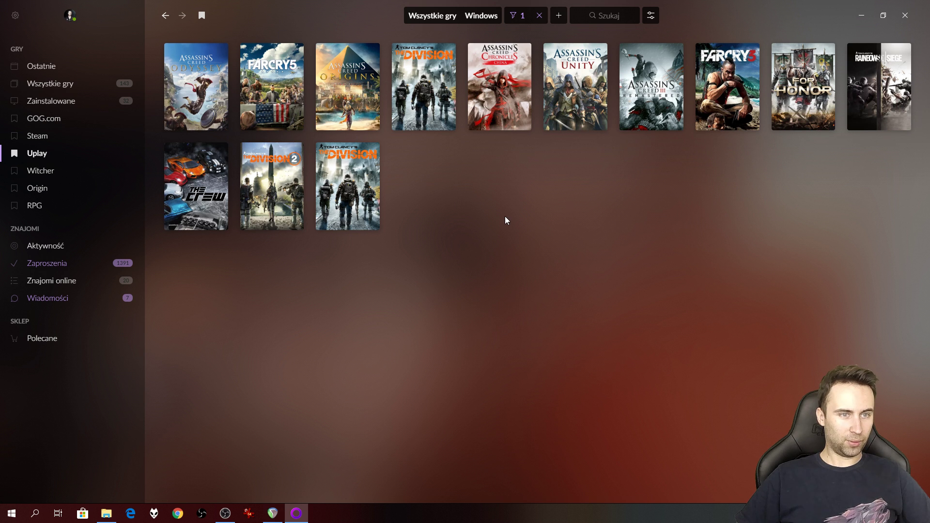
click(539, 15)
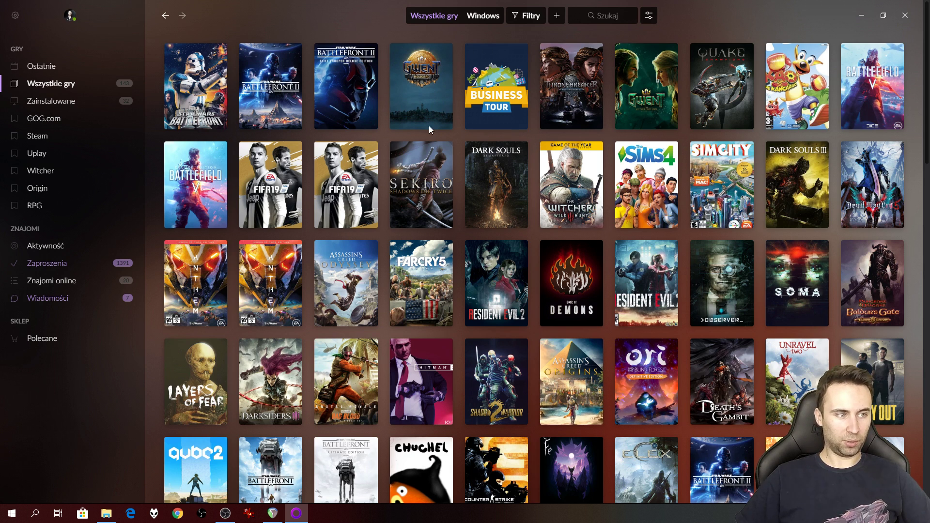
Disconnect the Steam integration in the platform connection settings (Podłącz platformy) and confirm the disconnection.
click(16, 17)
mouse_move(57, 38)
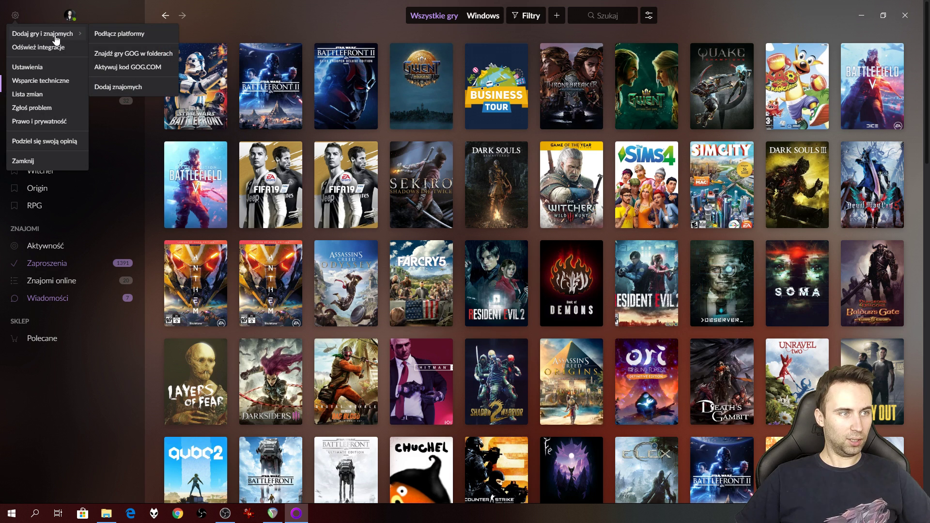
click(105, 35)
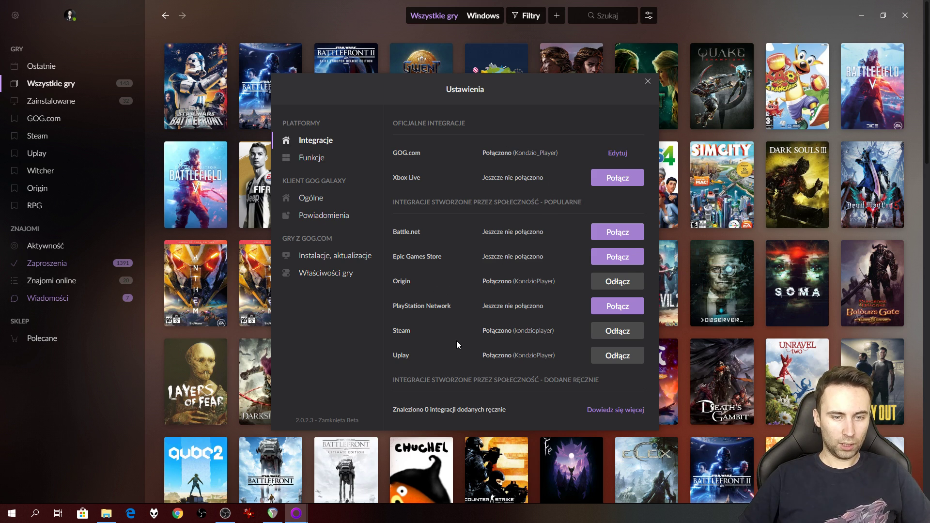
click(613, 333)
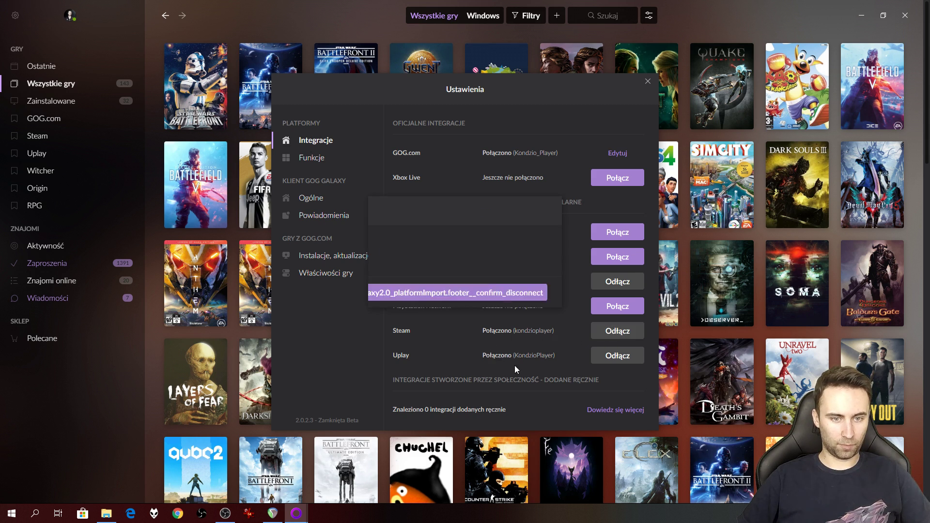
click(527, 292)
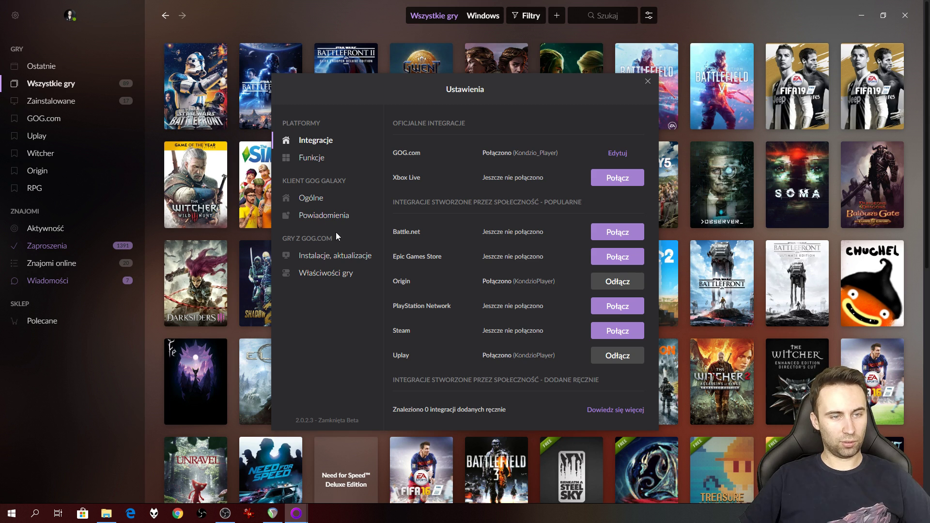
Connect the Steam account to the library again and open the Steam collection.
click(629, 332)
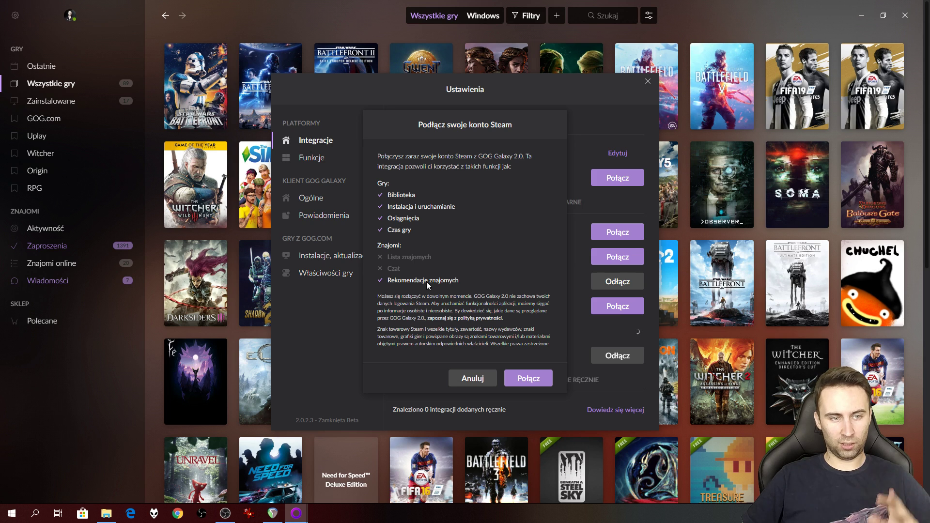
click(533, 382)
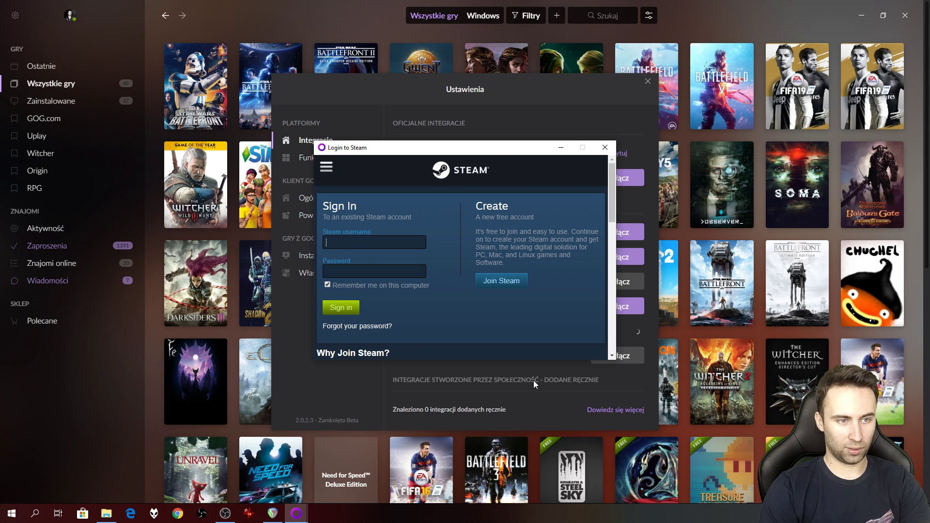
click(533, 380)
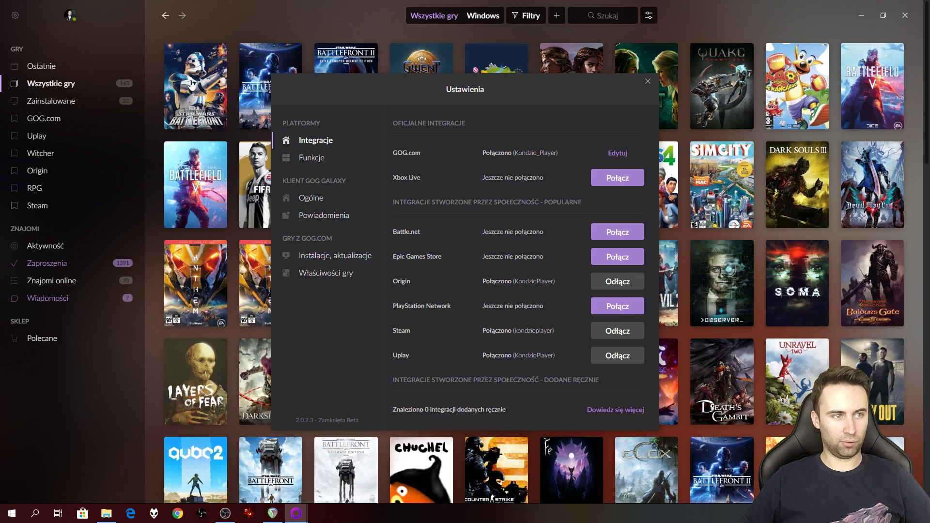
click(57, 210)
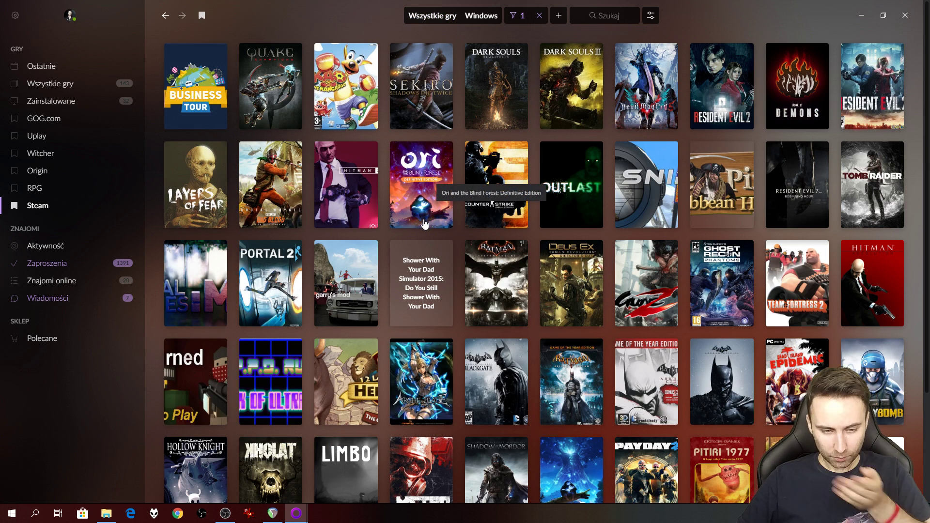
Review the Integracje, Funkcje and Ogólne settings, choosing Biblioteka as the start page (Strona początkowa).
click(15, 15)
mouse_move(48, 35)
click(99, 35)
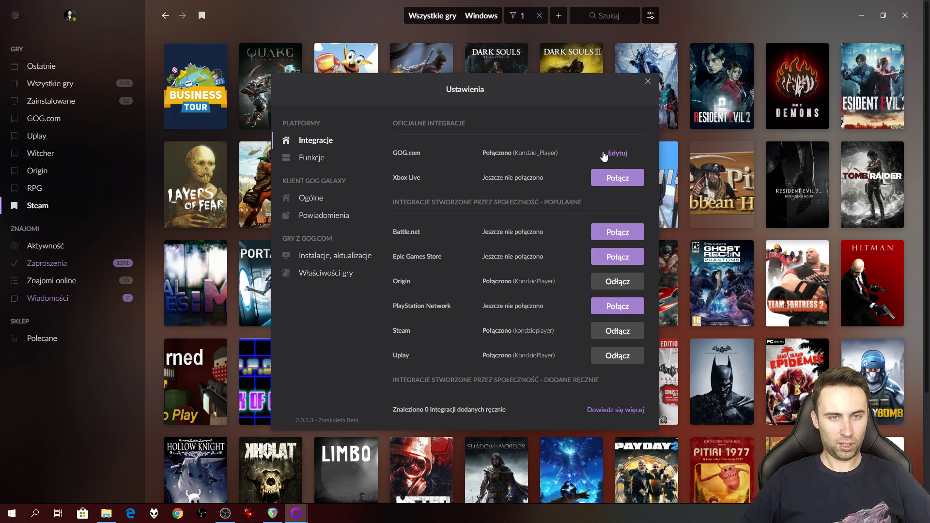
click(322, 157)
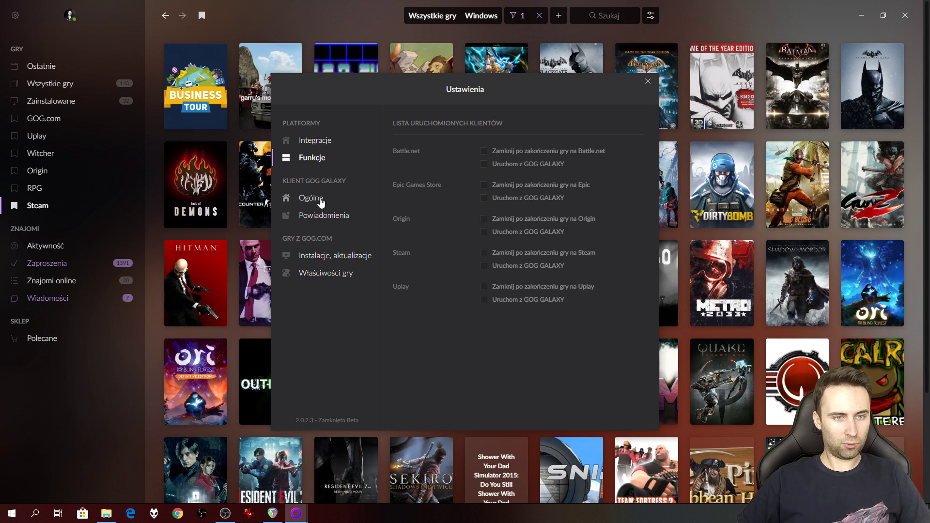
click(320, 202)
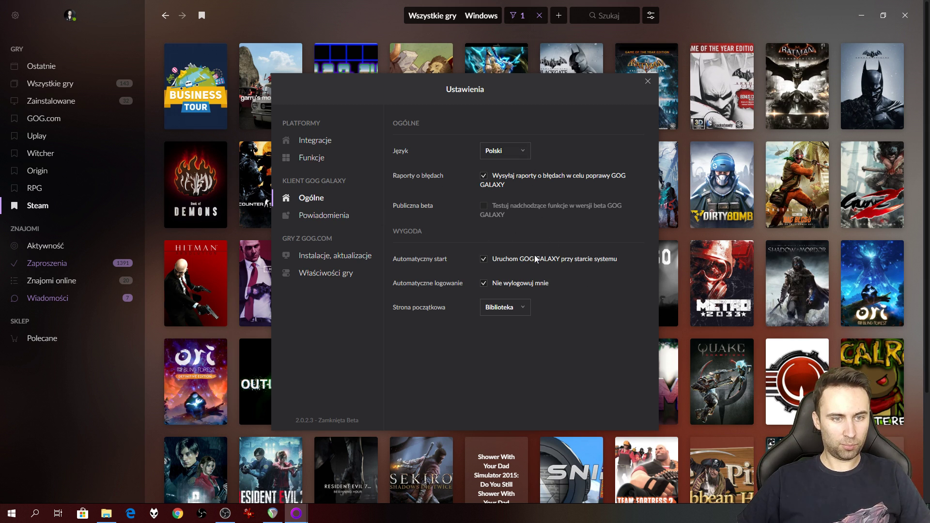
click(515, 312)
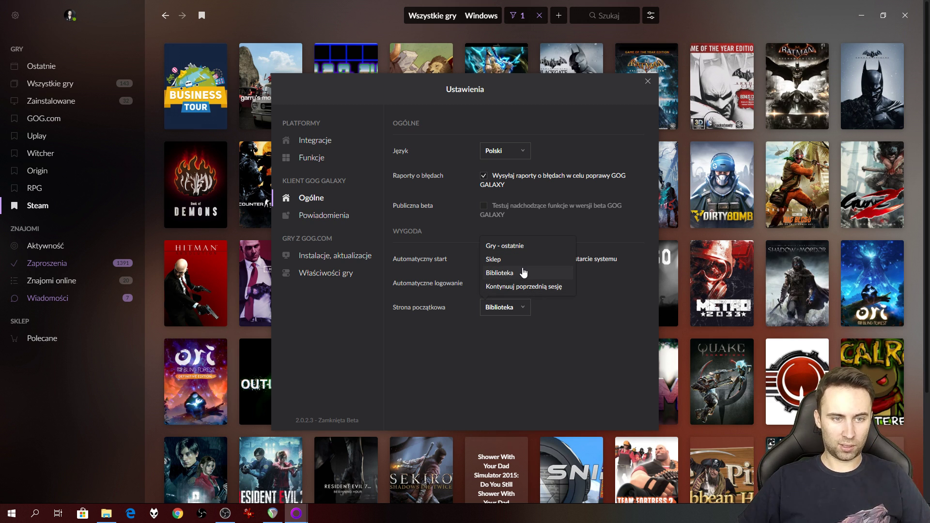
click(524, 272)
Look through the settings for notifications, installations and updates, game properties and integrations, and close the settings.
click(350, 216)
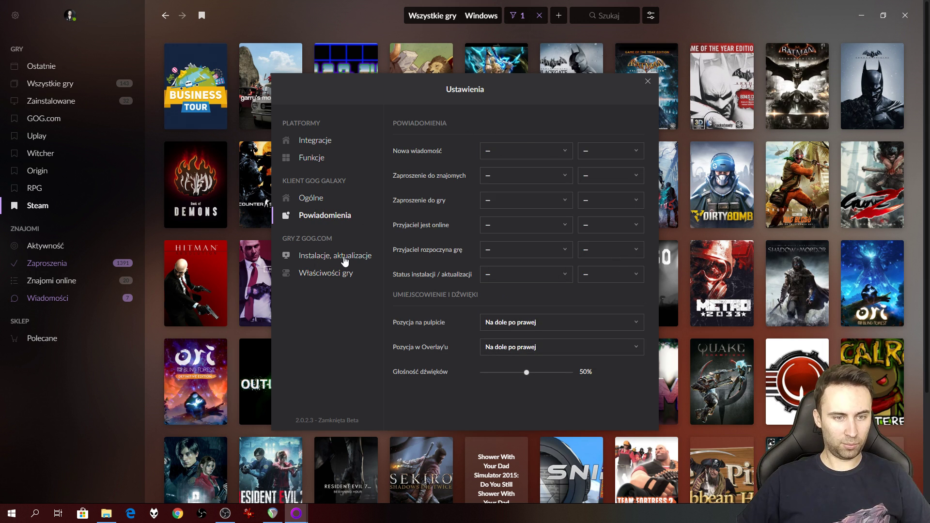
click(345, 257)
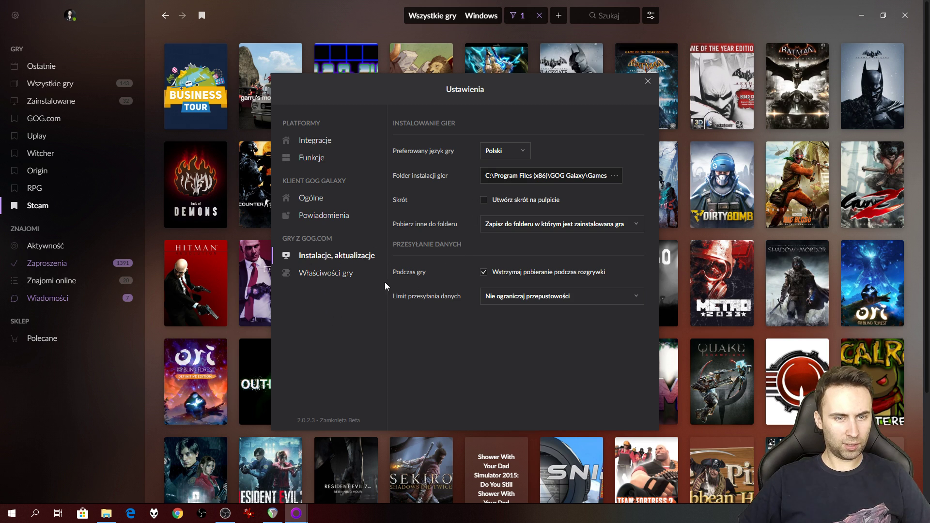
click(356, 277)
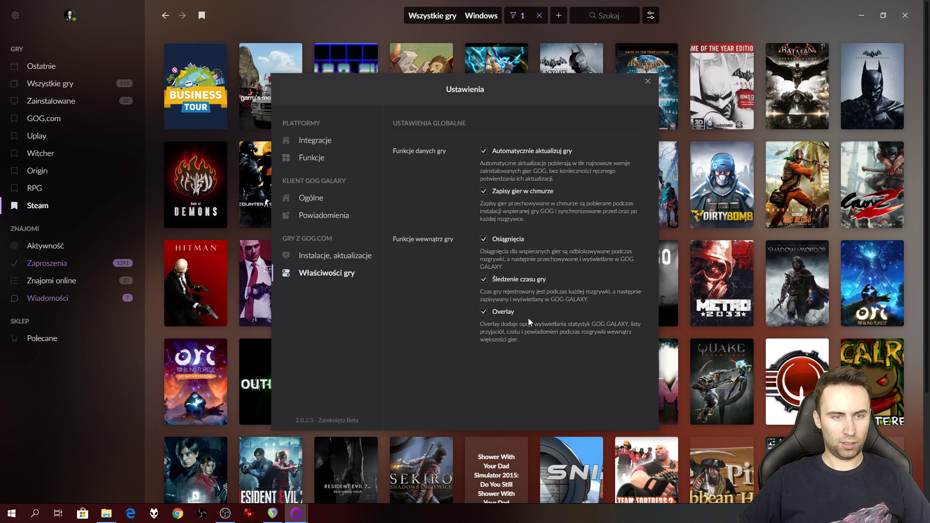
click(331, 142)
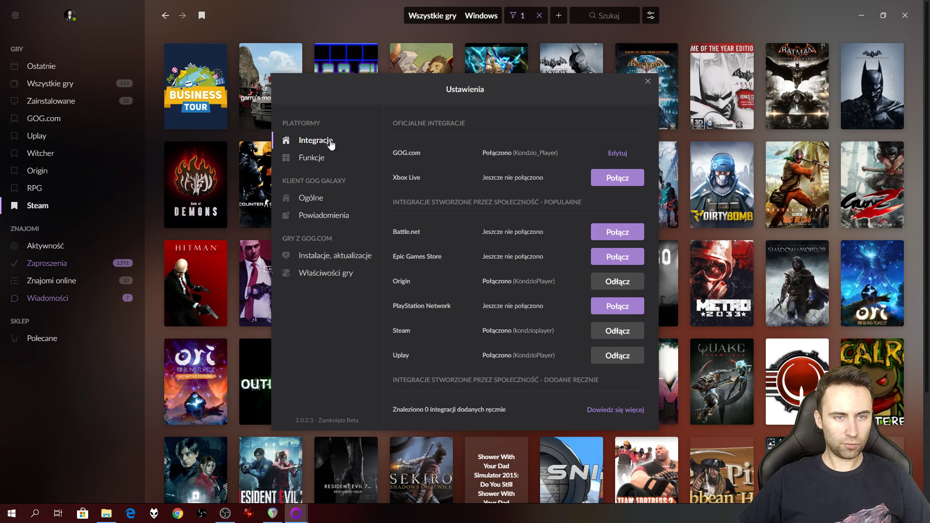
click(647, 82)
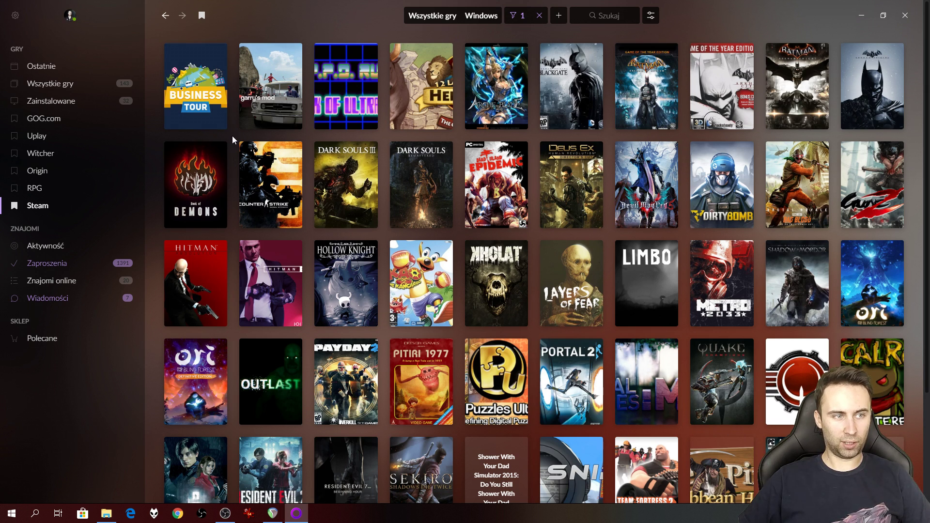
Check the Business Tour game page, return to the Steam collection, and change the game's title (Tytuł) to MONOPOLY.
click(206, 109)
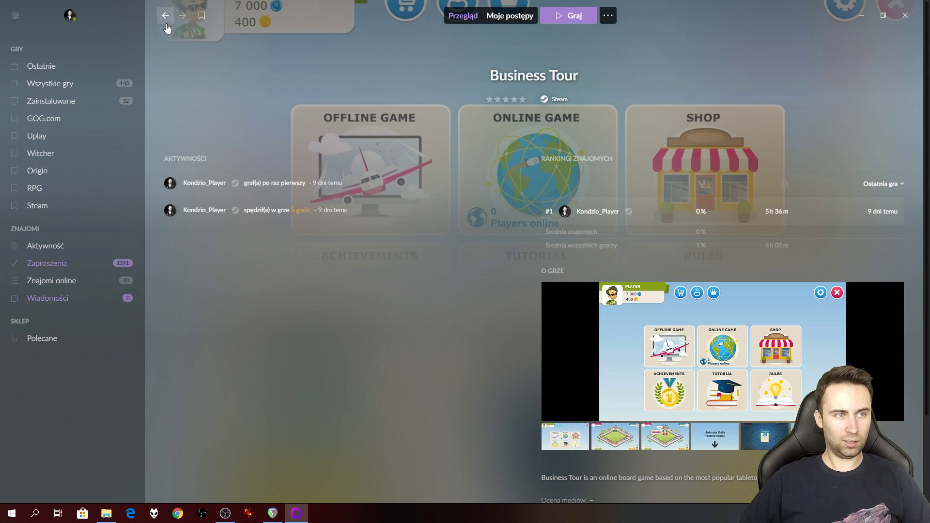
click(165, 18)
right_click(180, 102)
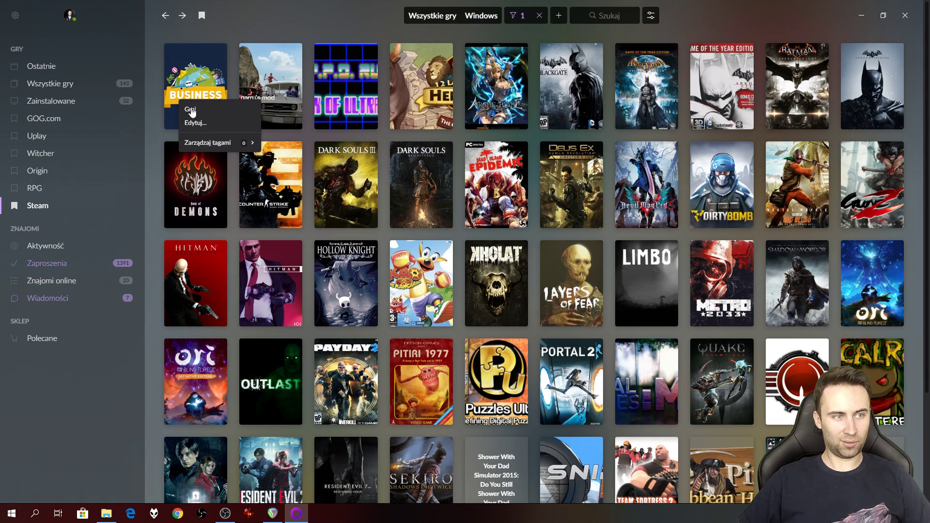
click(217, 124)
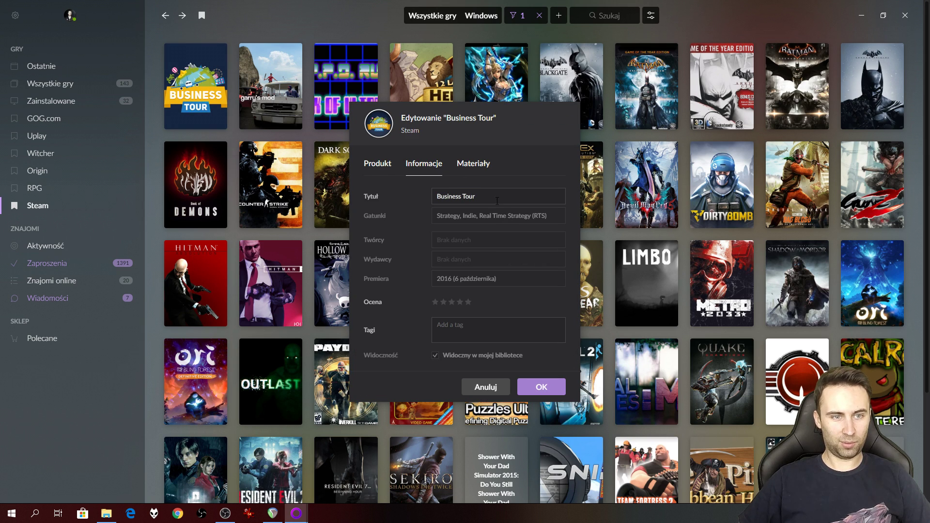
drag(496, 200, 411, 196)
text(MO)
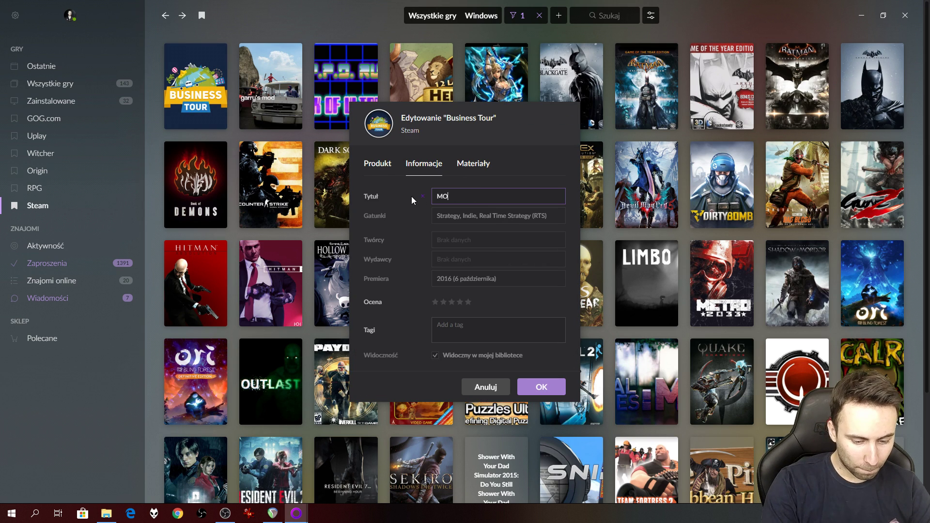
text(NOPOLY)
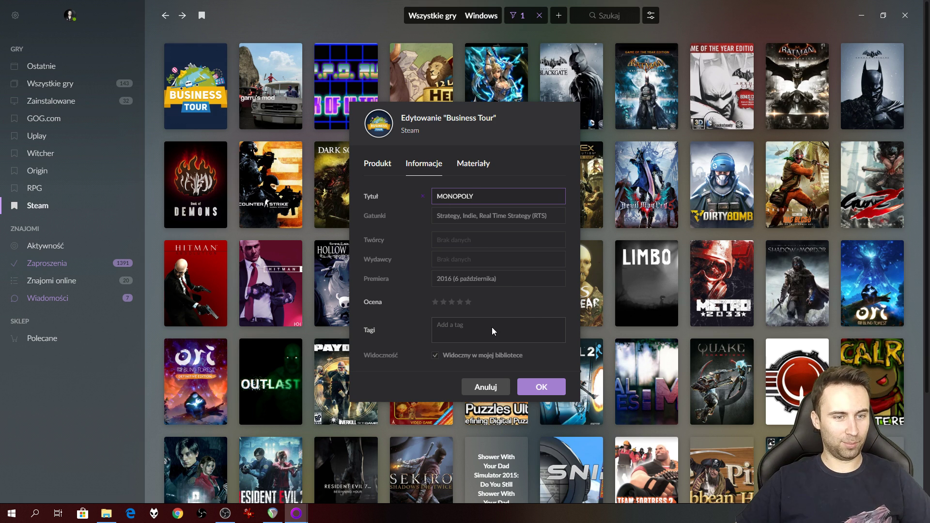
click(546, 386)
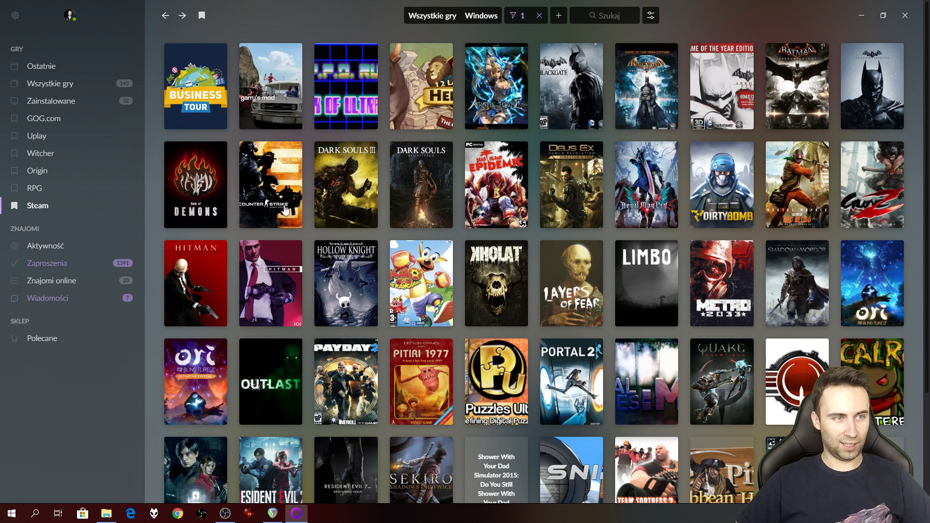
Open the details page of the renamed MONOPOLY game and rate it five stars.
click(199, 80)
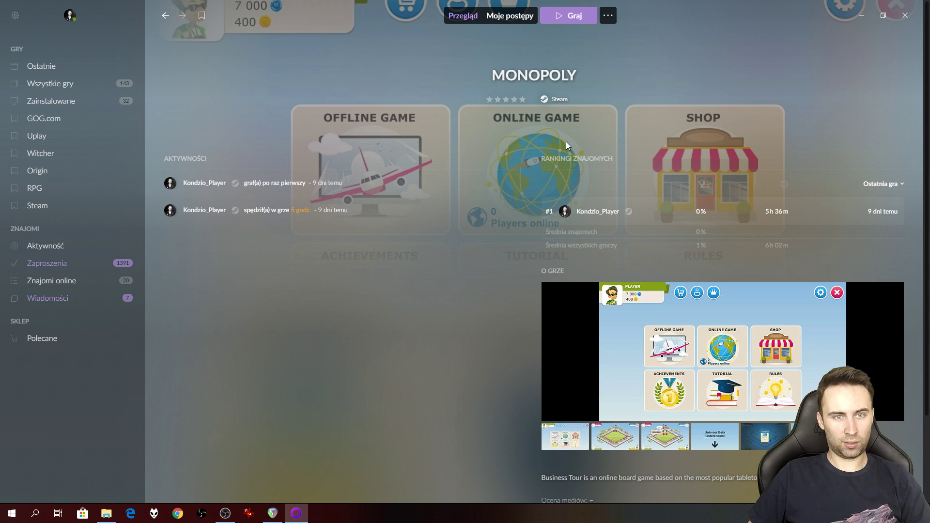
click(523, 101)
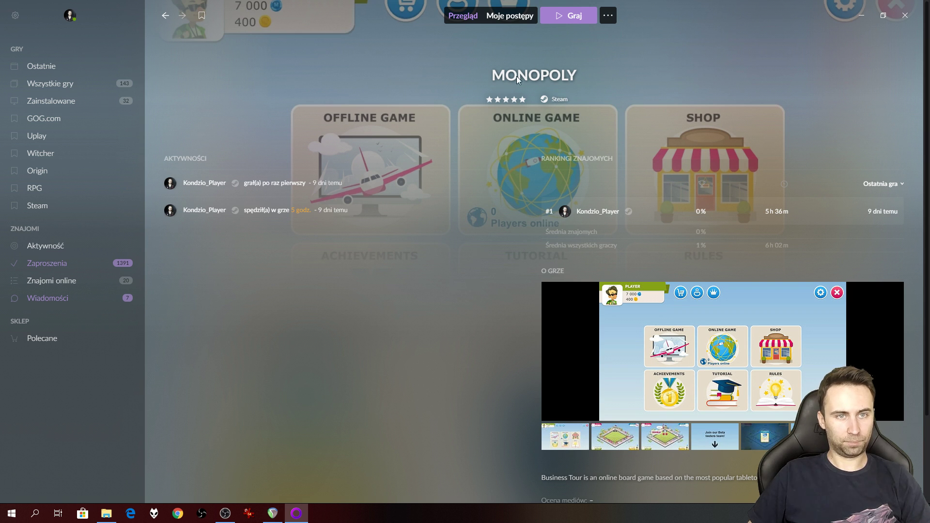
Launch the MONOPOLY game through Steam and collect its daily bonus for day 1 (Dzień 1).
click(569, 23)
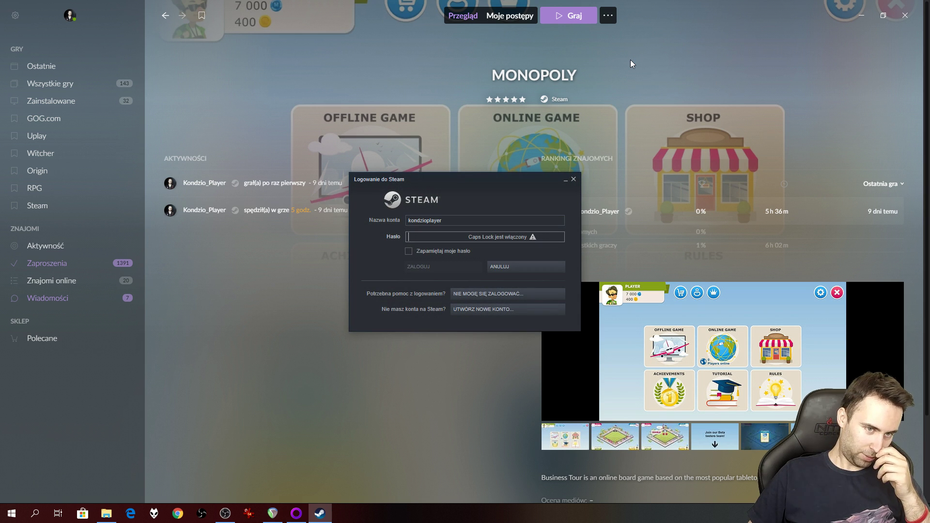
key(Caps_Lock)
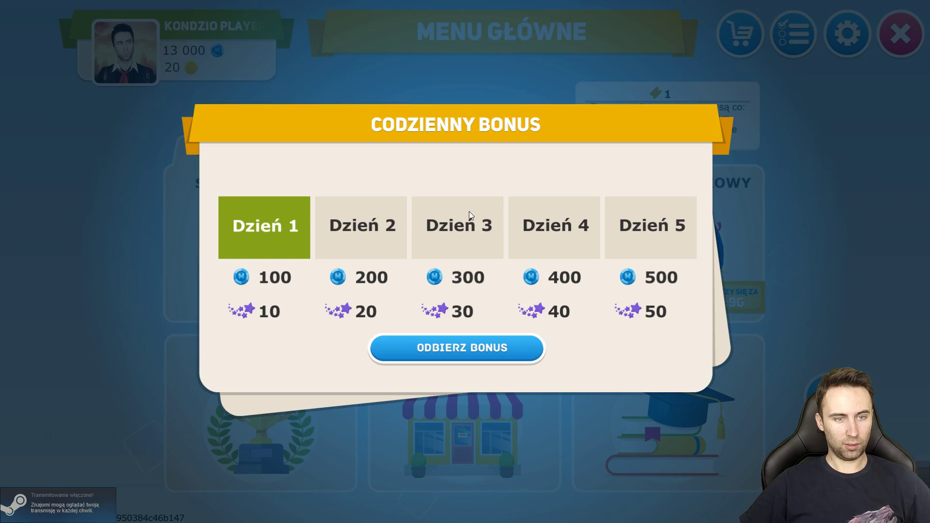
click(491, 347)
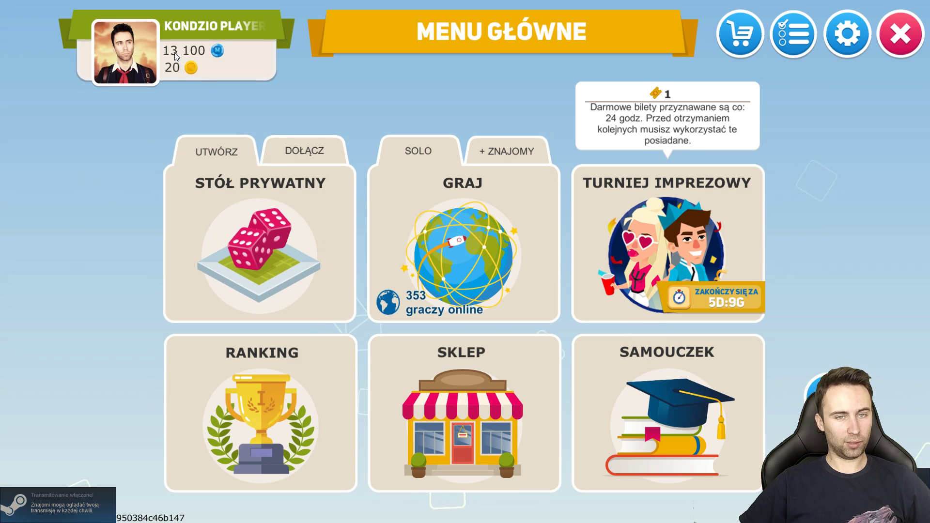